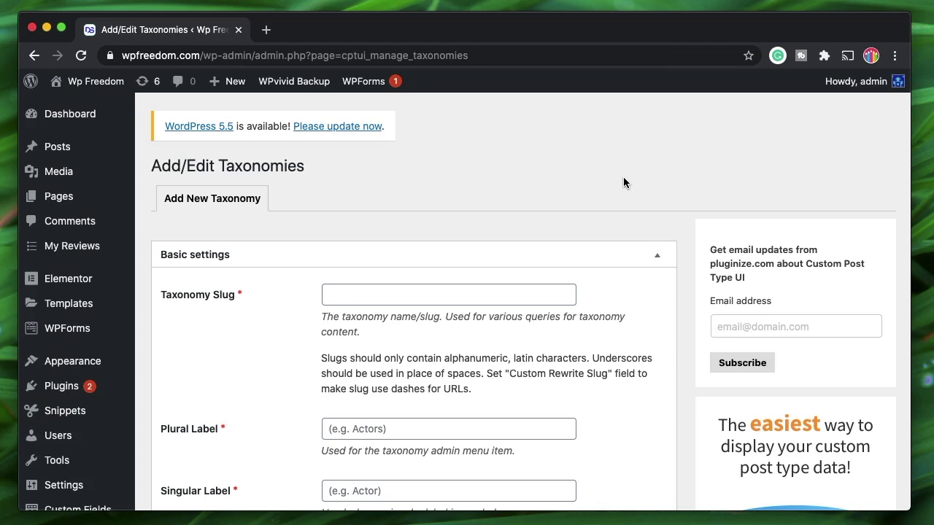
Open the Posts list and then the post Categories page
scroll(623, 182, down, 1)
scroll(623, 182, up, 1)
scroll(623, 182, down, 1)
scroll(492, 182, down, 2)
scroll(493, 183, down, 1)
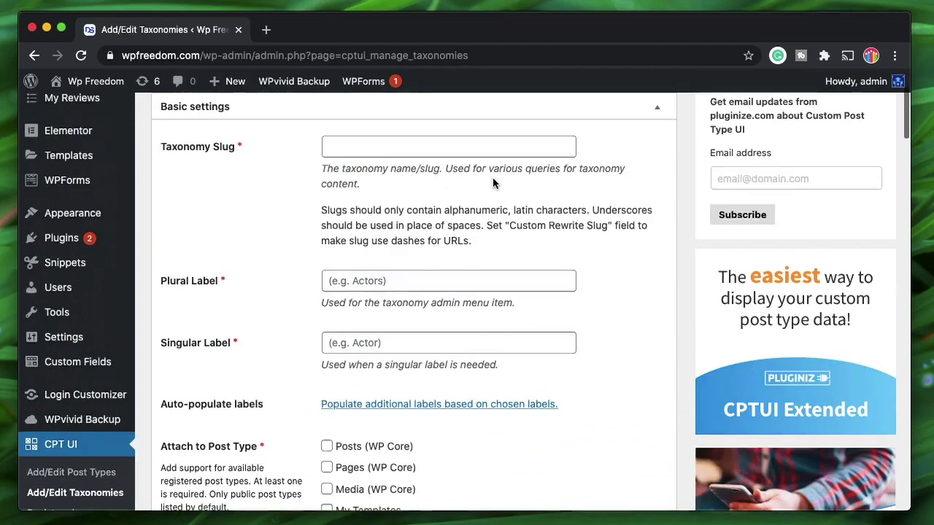
scroll(273, 371, up, 4)
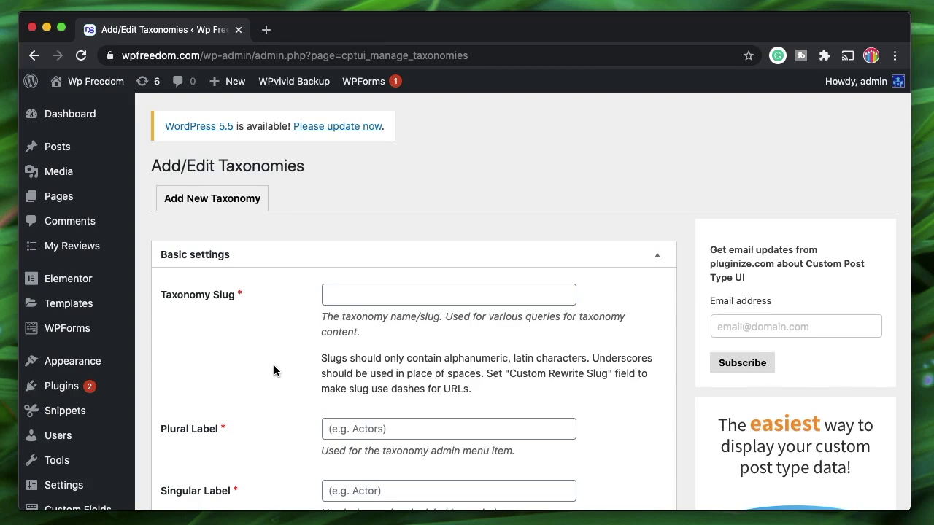
mouse_move(88, 148)
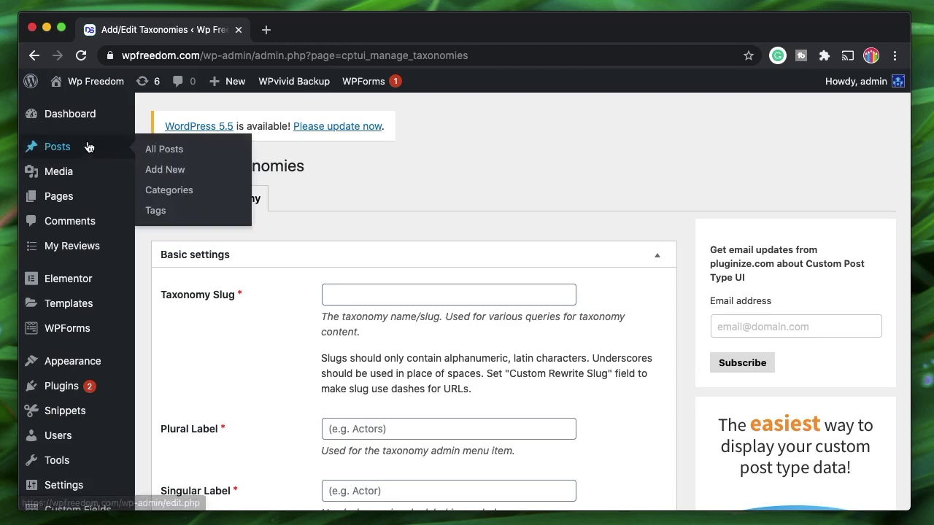
click(88, 147)
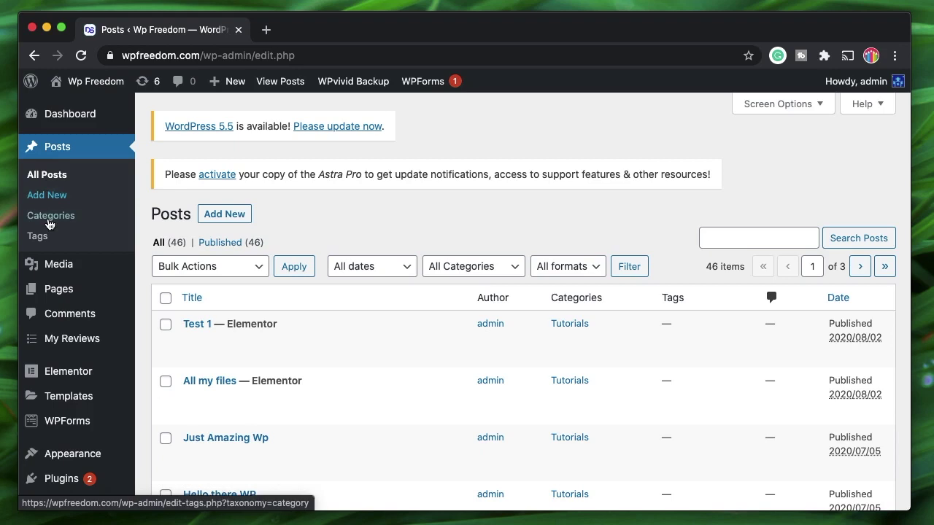
click(53, 220)
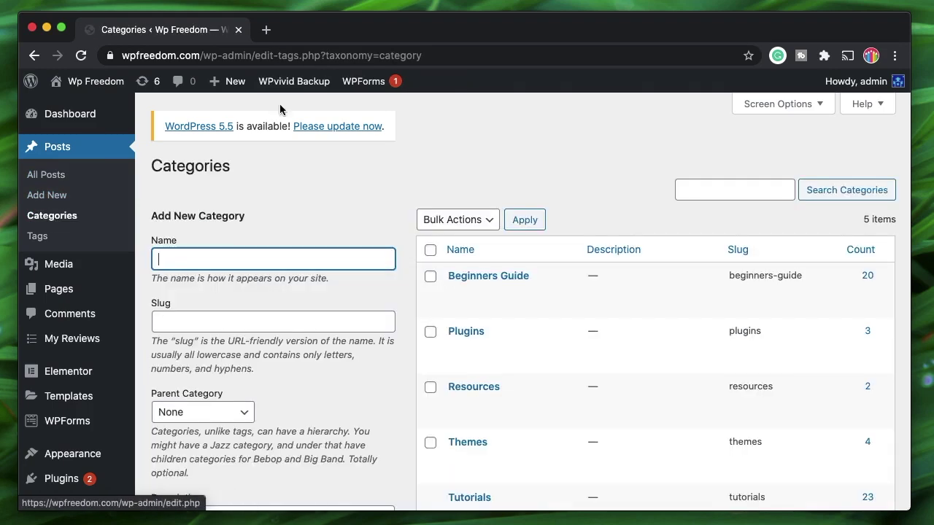
Inspect the Categories page URL, noting its taxonomy parameter is 'category'
click(350, 56)
double_click(350, 55)
double_click(388, 53)
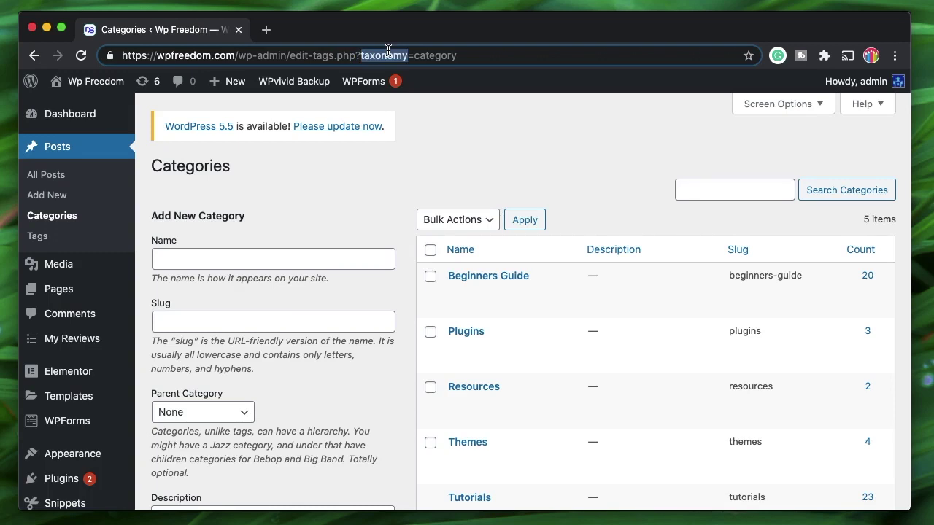
double_click(438, 55)
double_click(392, 56)
double_click(436, 55)
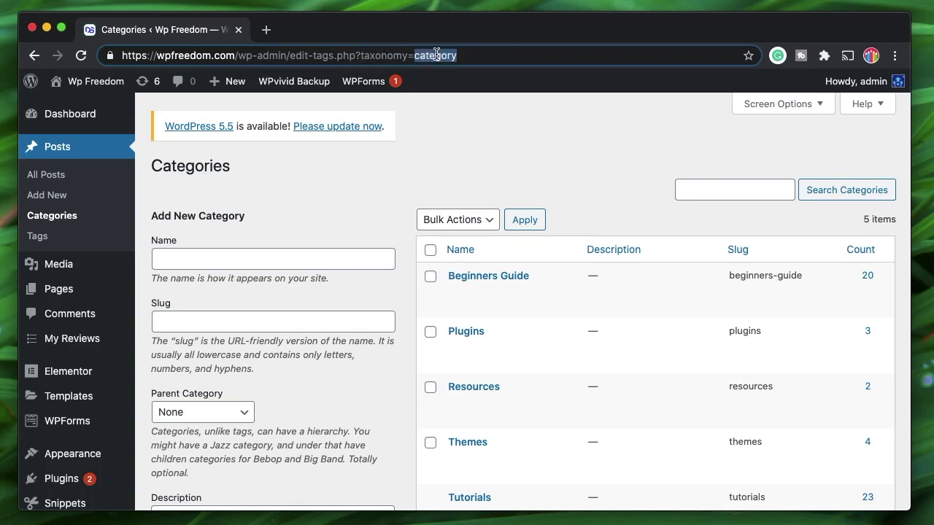
Open the post Tags page and note its URL taxonomy is 'post_tag'
click(48, 236)
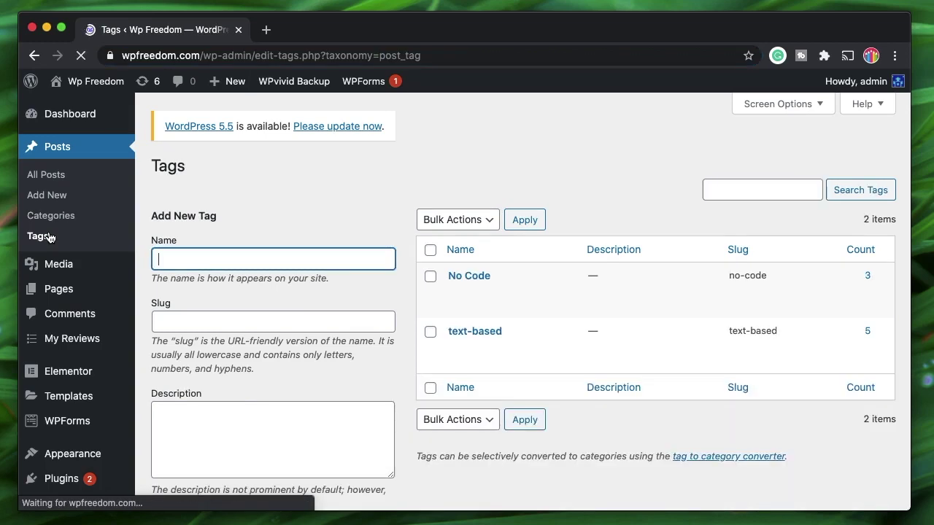
click(350, 55)
double_click(350, 55)
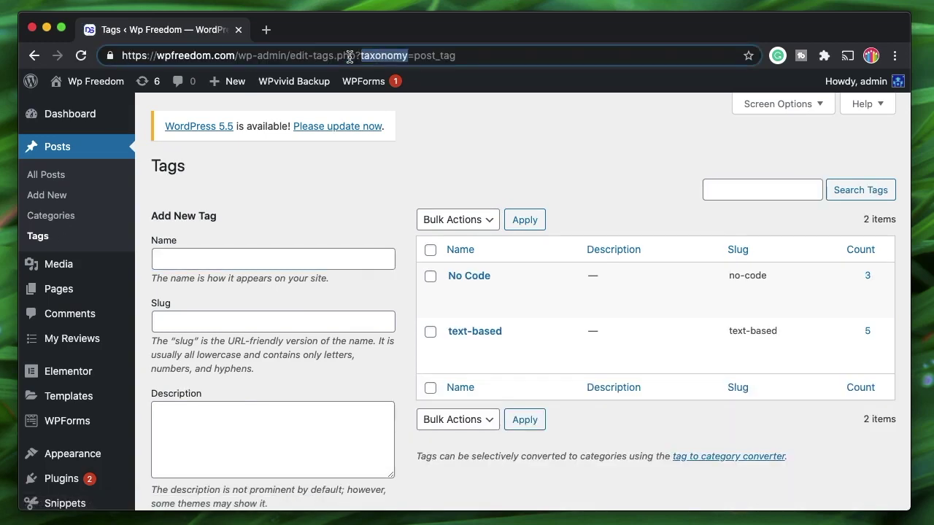
double_click(437, 55)
double_click(378, 55)
click(486, 56)
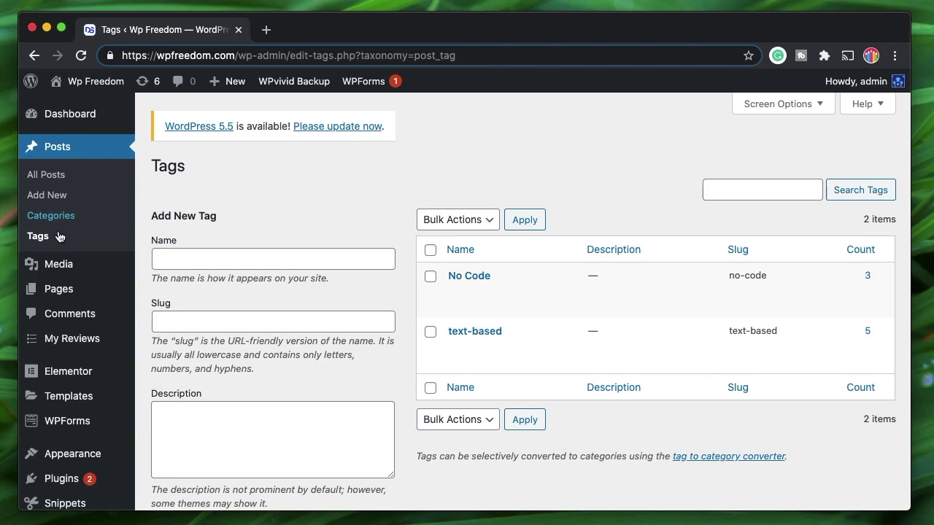
scroll(123, 238, down, 3)
scroll(121, 233, up, 3)
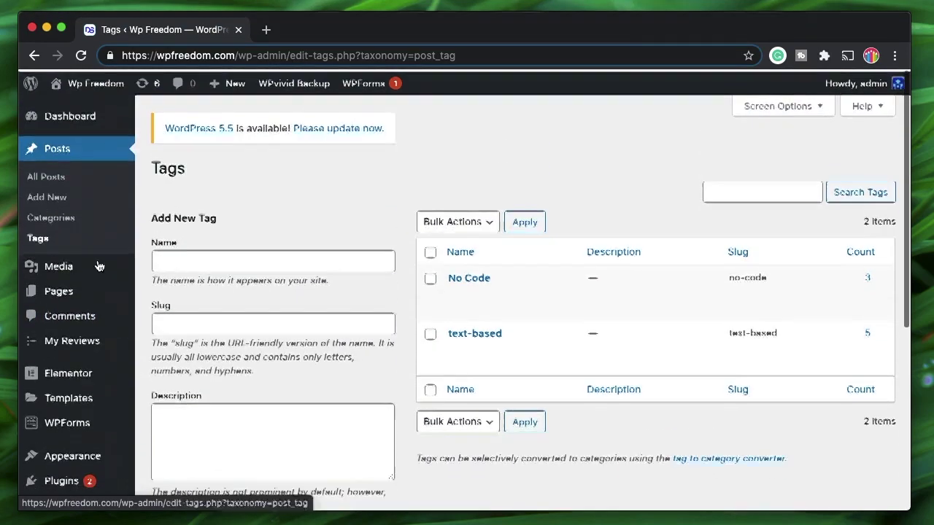
scroll(116, 306, down, 5)
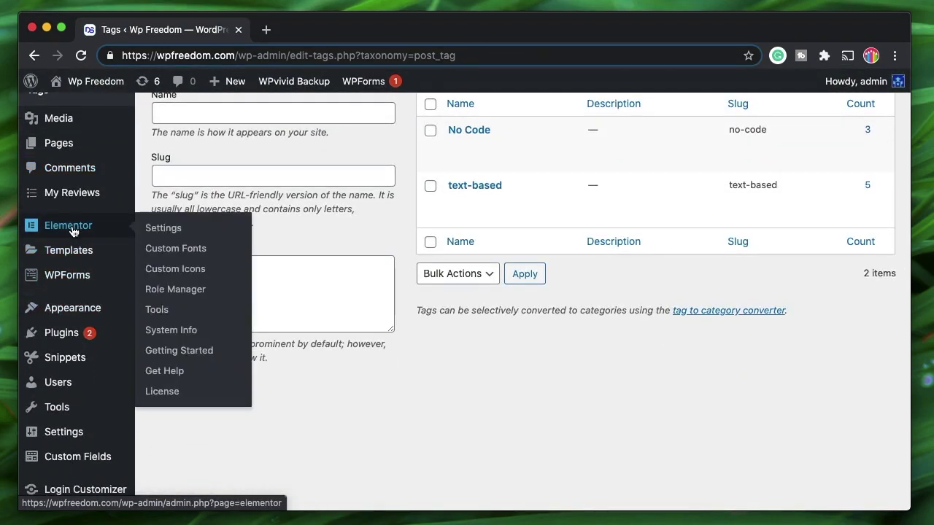
Open Saved Templates, then template Categories, noting the 'elementor_library_category' taxonomy in its URL
mouse_move(73, 250)
click(165, 253)
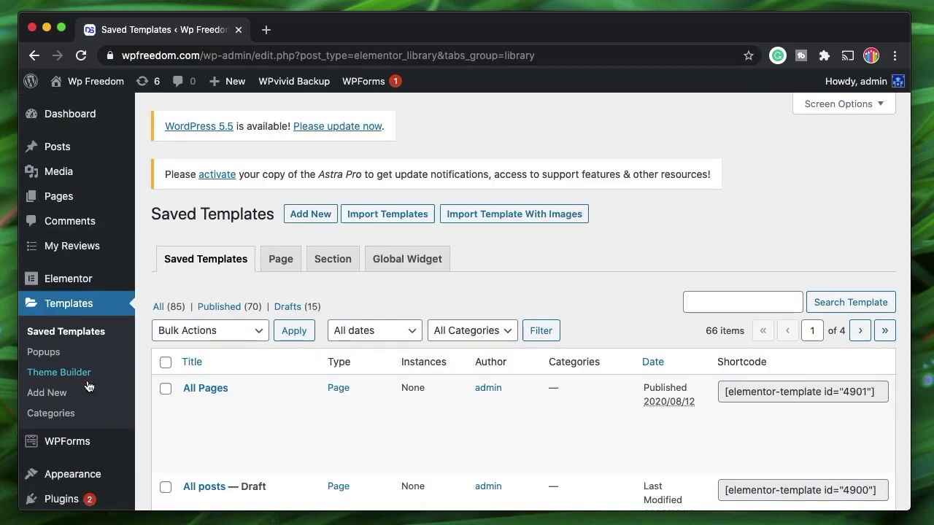
click(48, 418)
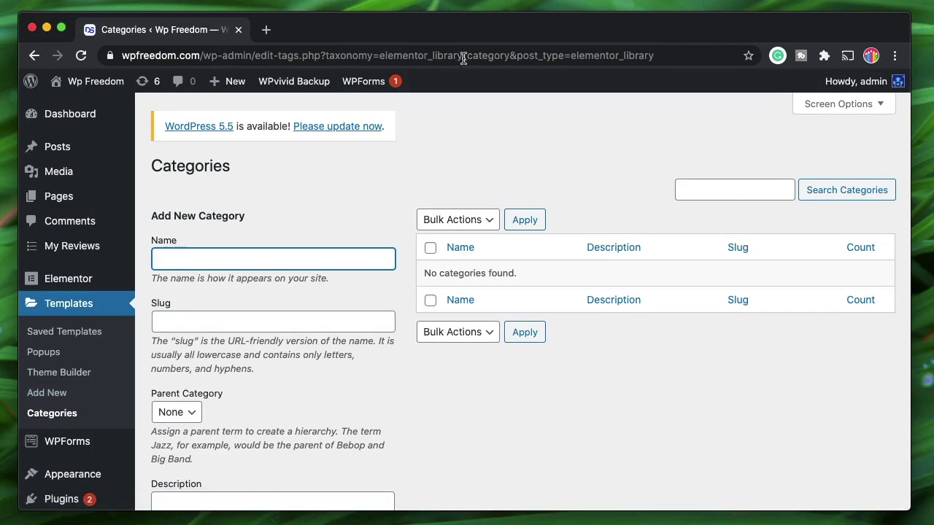
click(404, 56)
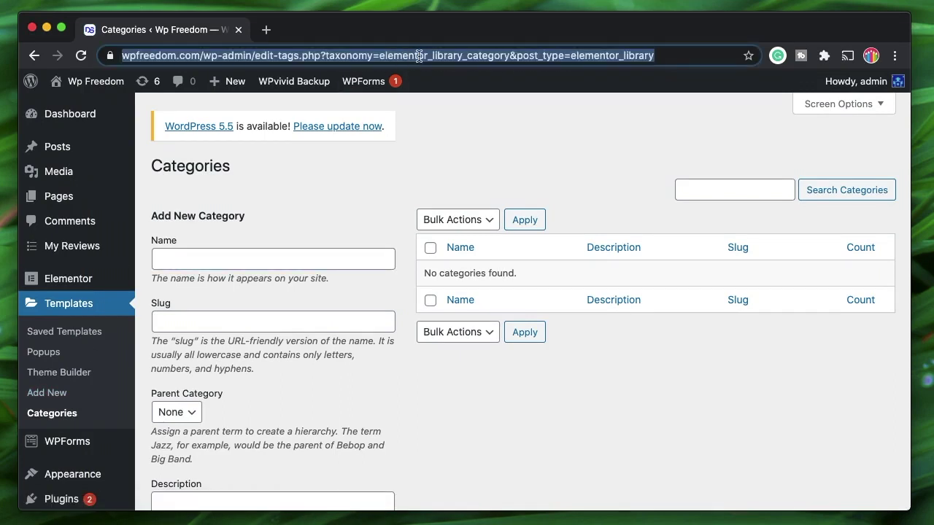
double_click(420, 56)
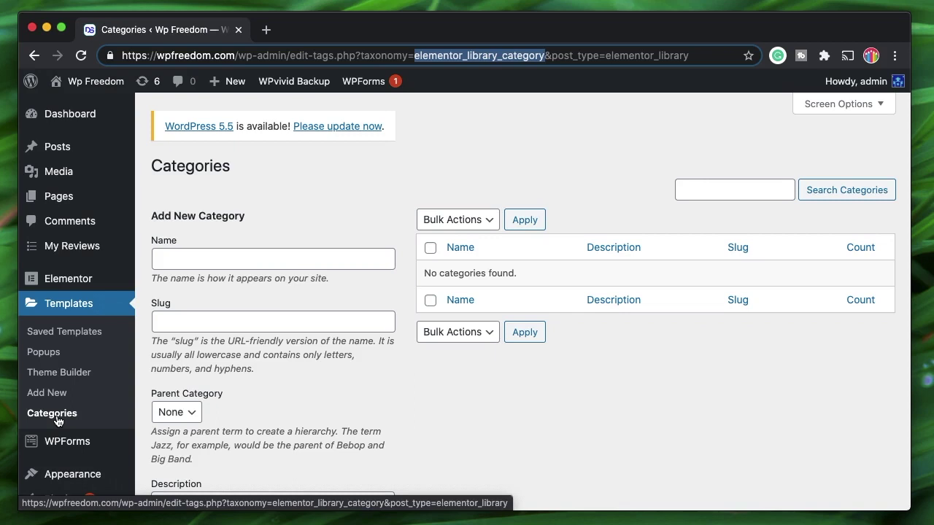
mouse_move(62, 245)
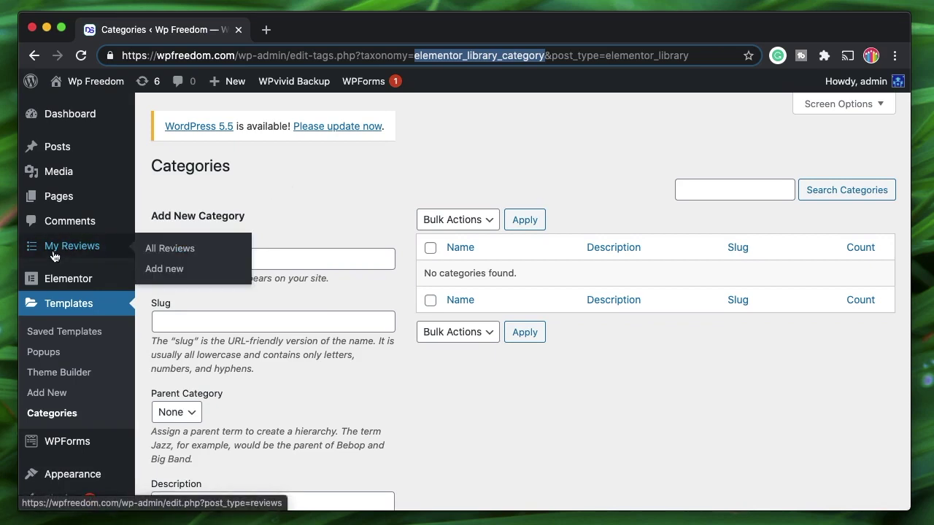
scroll(51, 380, down, 3)
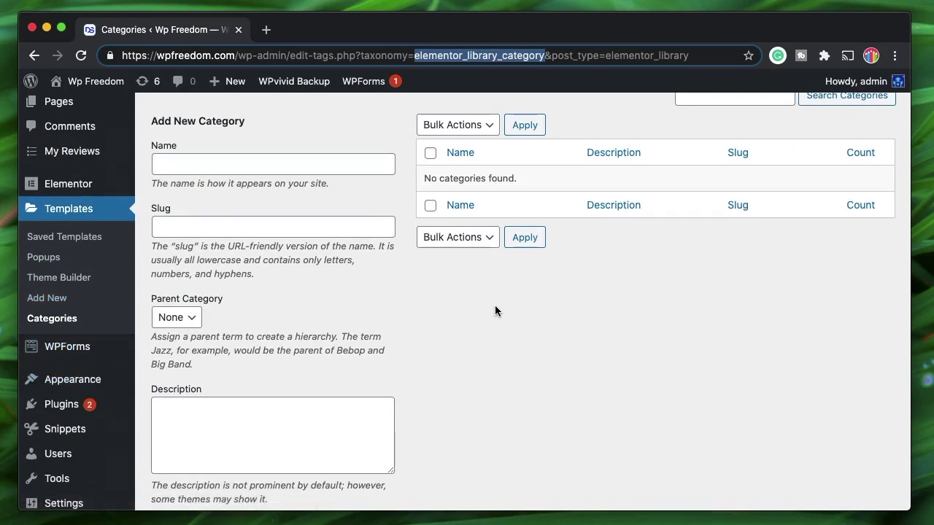
click(467, 311)
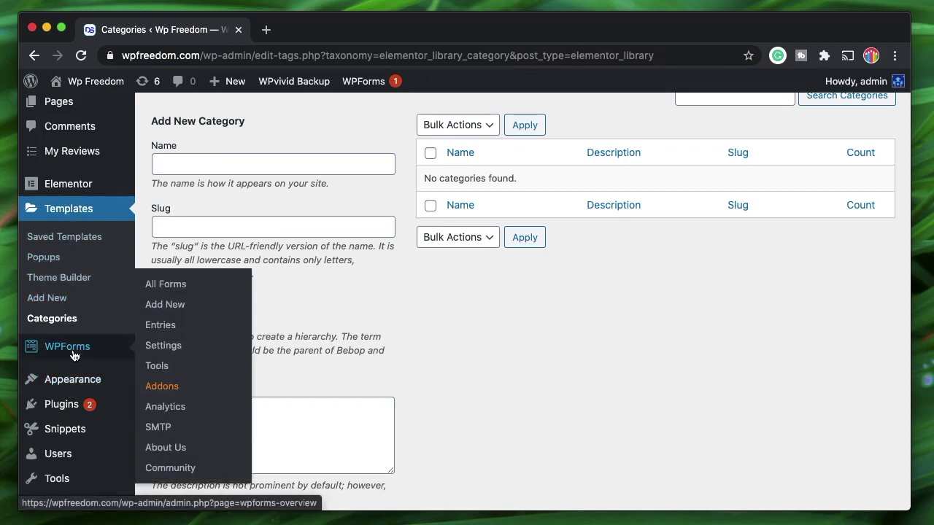
Go to CPT UI > Add/Edit Taxonomies for a blank new-taxonomy form
scroll(66, 459, down, 5)
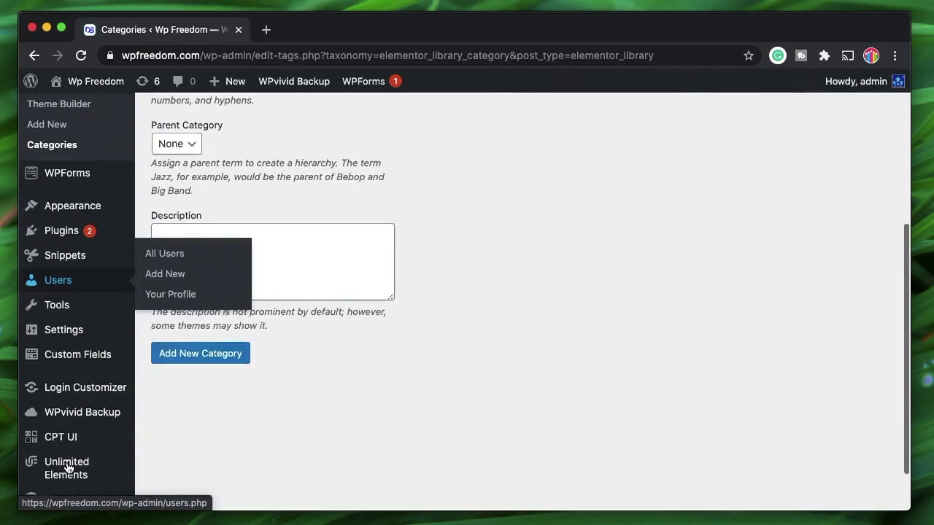
mouse_move(63, 380)
click(163, 343)
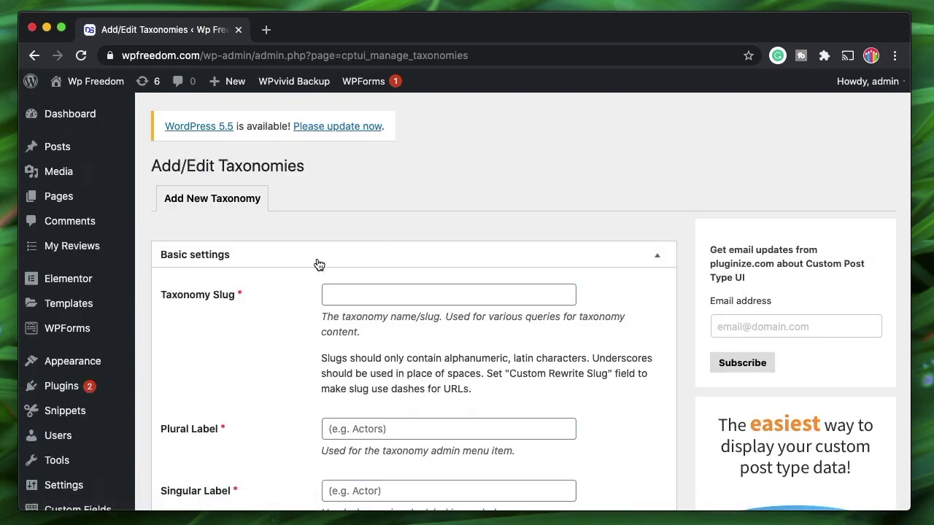
Enter taxonomy slug 'priority' and plural label 'Priority'
click(375, 299)
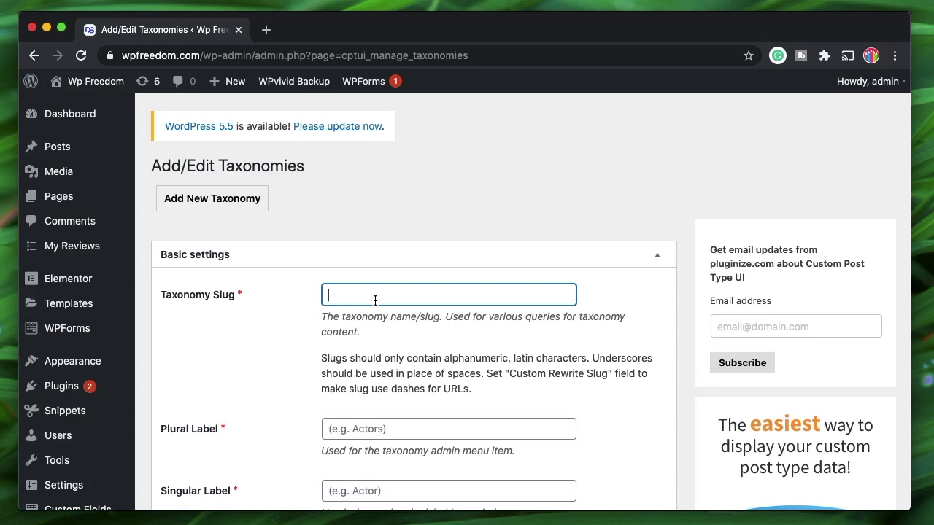
mouse_move(71, 308)
text(priority)
double_click(356, 295)
key(ctrl+c)
click(380, 428)
key(ctrl+v)
key(Up)
key(Delete)
text(P)
Set singular label 'Priority', attach it to My Templates, and populate additional labels
click(348, 493)
double_click(345, 428)
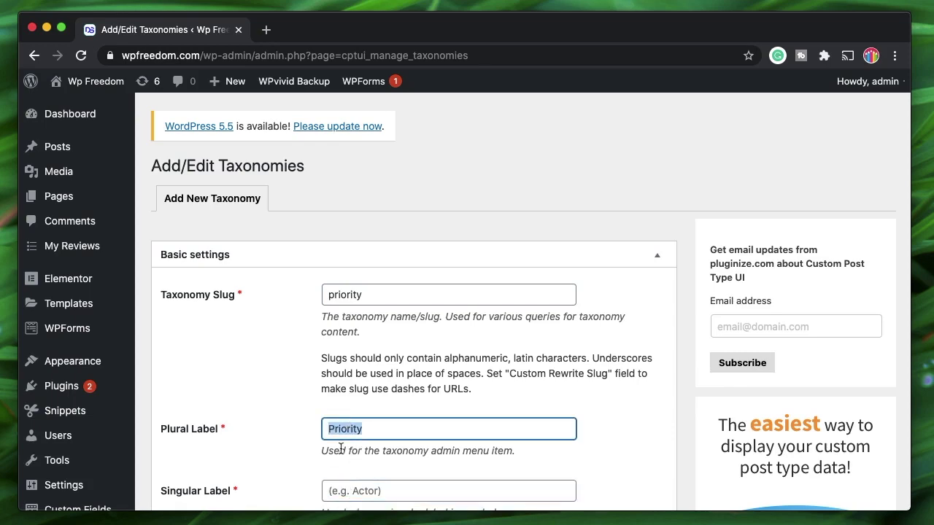
key(ctrl+c)
scroll(344, 431, down, 3)
click(354, 361)
key(ctrl+v)
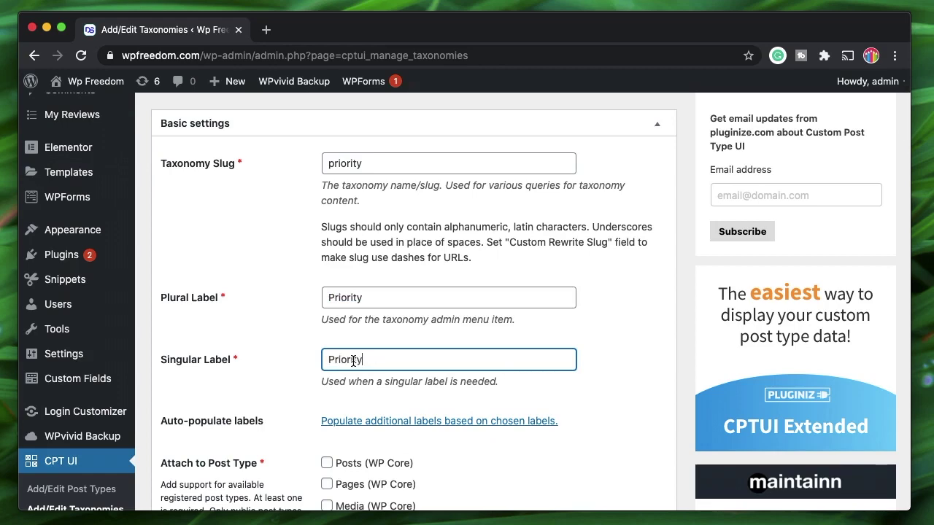
scroll(353, 360, down, 3)
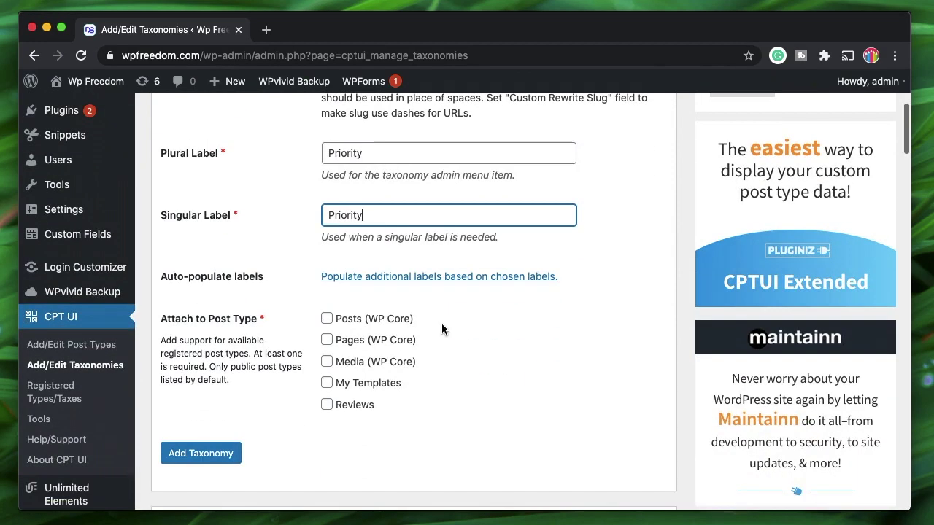
click(345, 390)
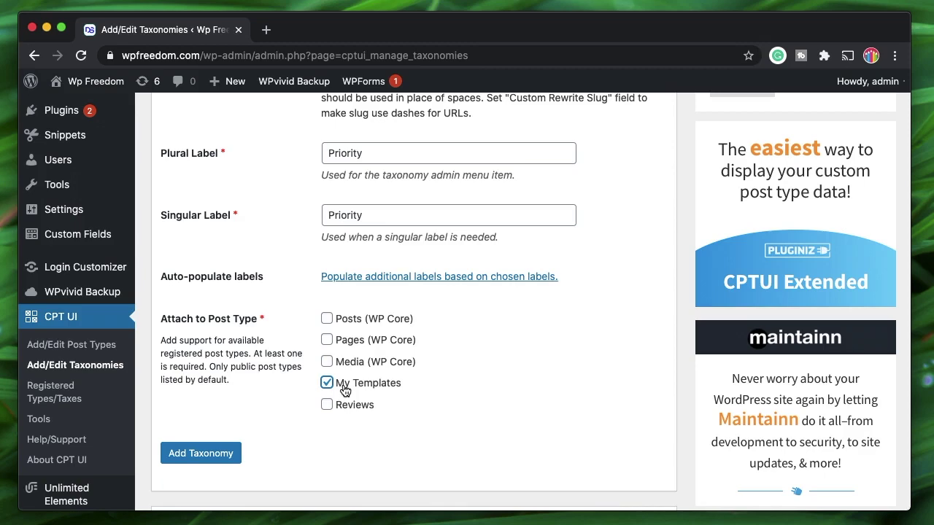
click(369, 283)
scroll(522, 376, down, 5)
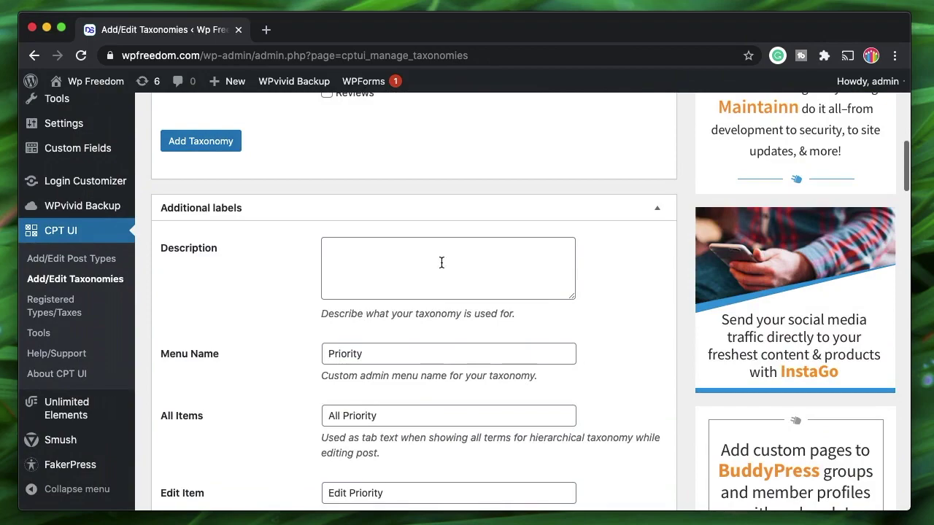
Set the taxonomy's Public and Public Queryable settings to False
scroll(436, 343, down, 15)
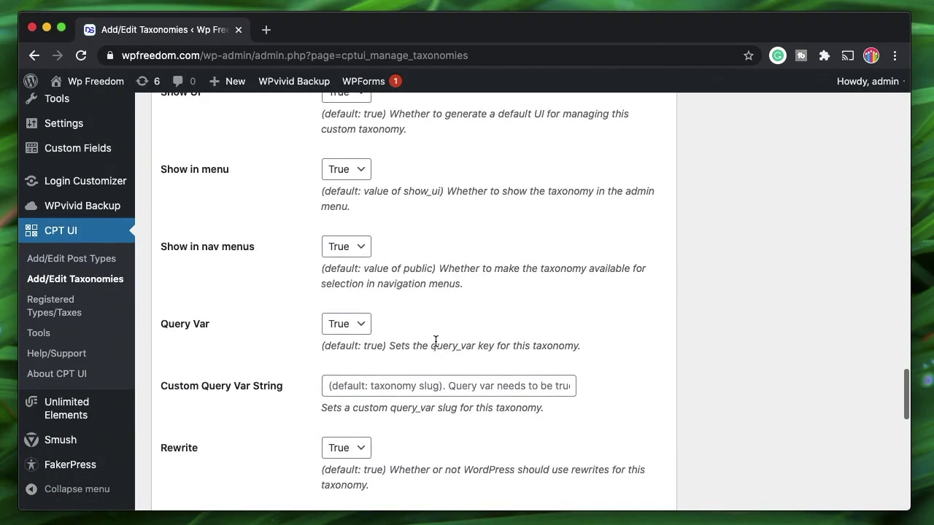
scroll(435, 343, up, 5)
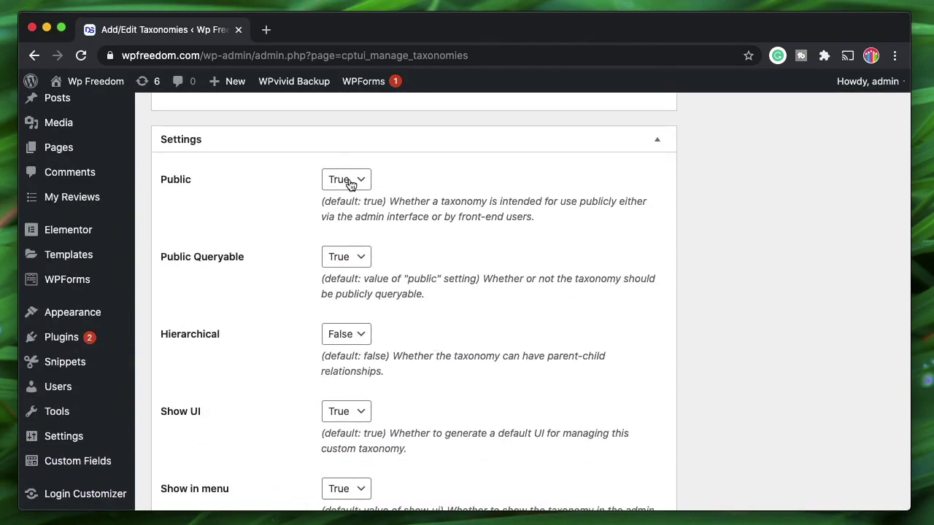
click(348, 183)
click(341, 163)
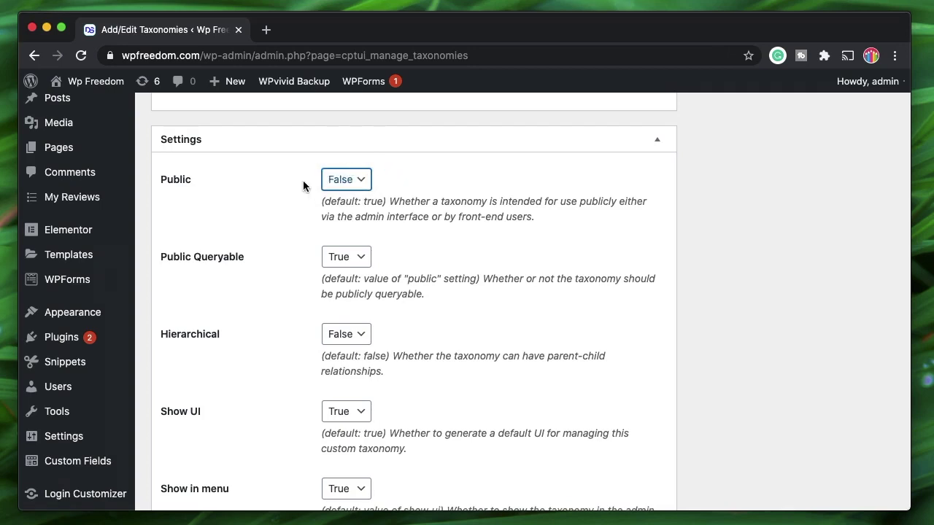
mouse_move(84, 252)
click(346, 257)
click(346, 243)
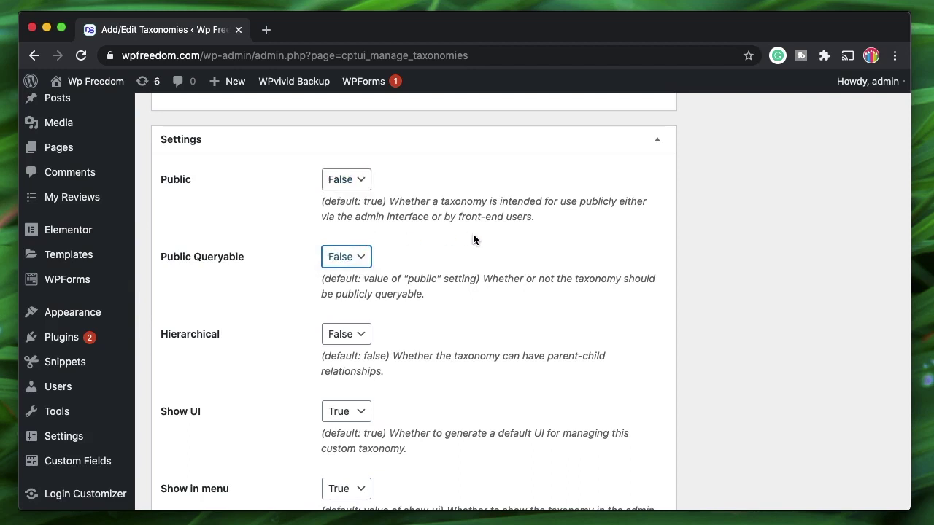
Set Show Admin Column and Show in quick/bulk edit panel to True
scroll(473, 239, down, 3)
scroll(390, 219, down, 1)
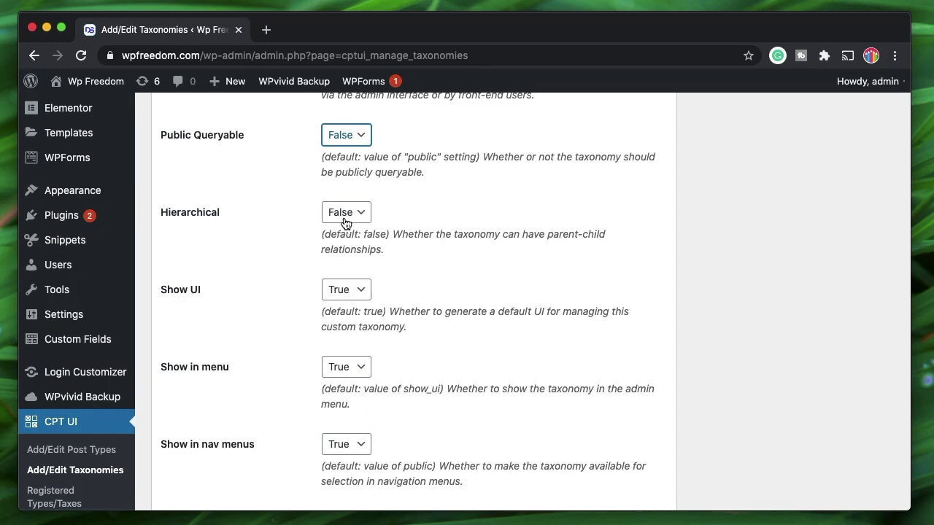
scroll(462, 334, down, 1)
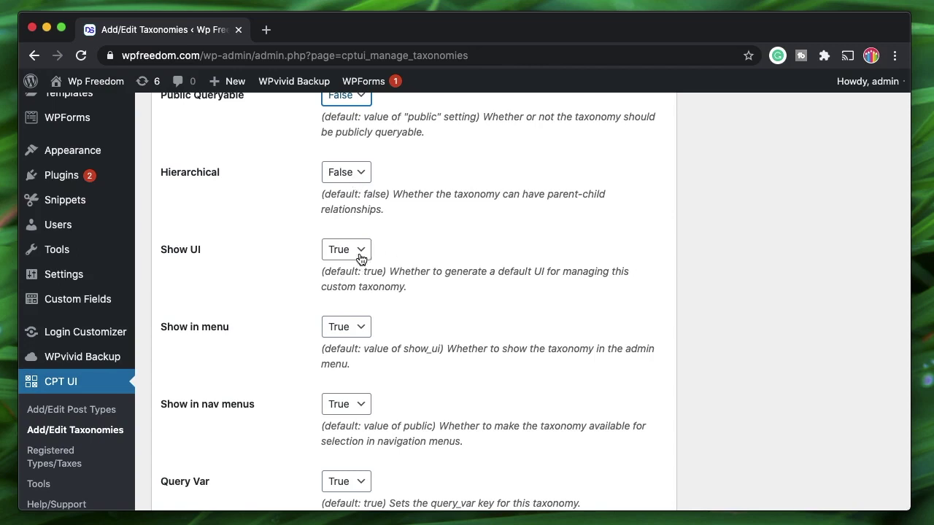
scroll(346, 279, down, 2)
scroll(343, 361, down, 5)
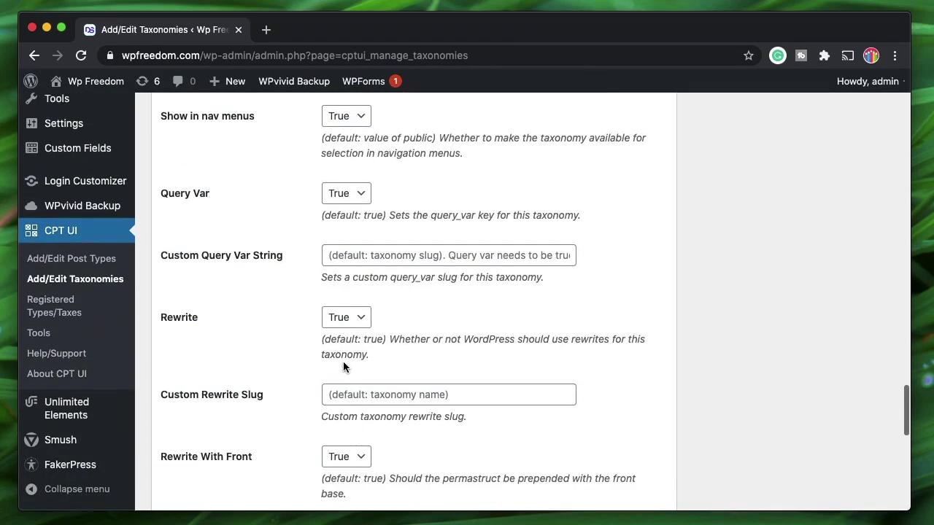
scroll(429, 285, down, 1)
scroll(430, 289, down, 10)
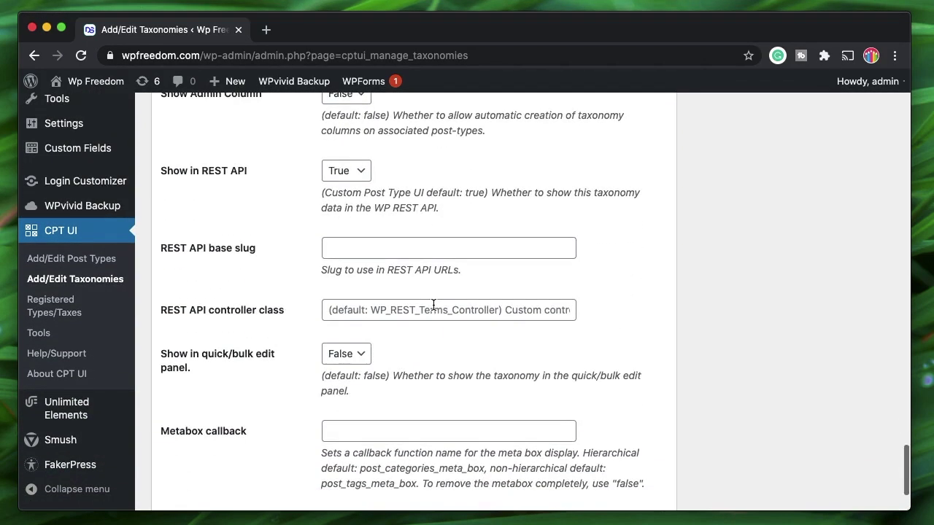
scroll(380, 219, up, 2)
click(348, 175)
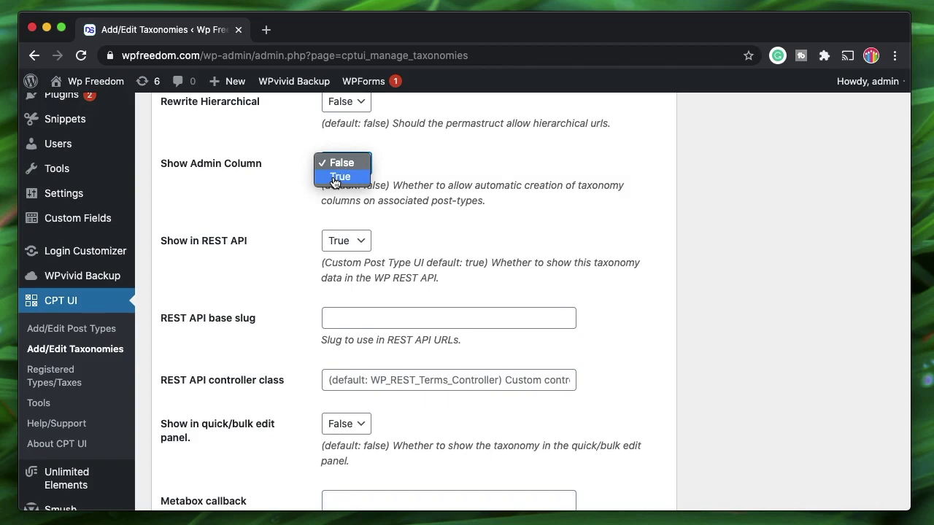
click(337, 177)
scroll(486, 269, down, 3)
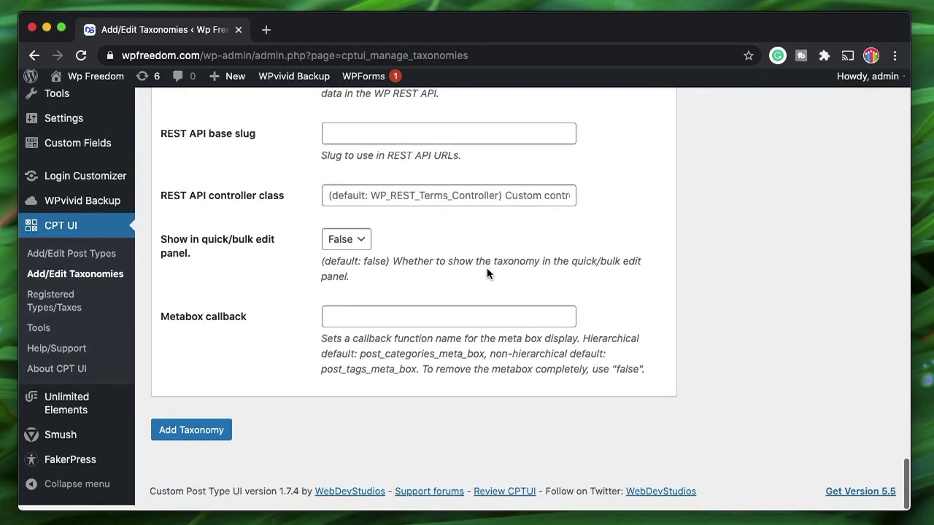
click(344, 248)
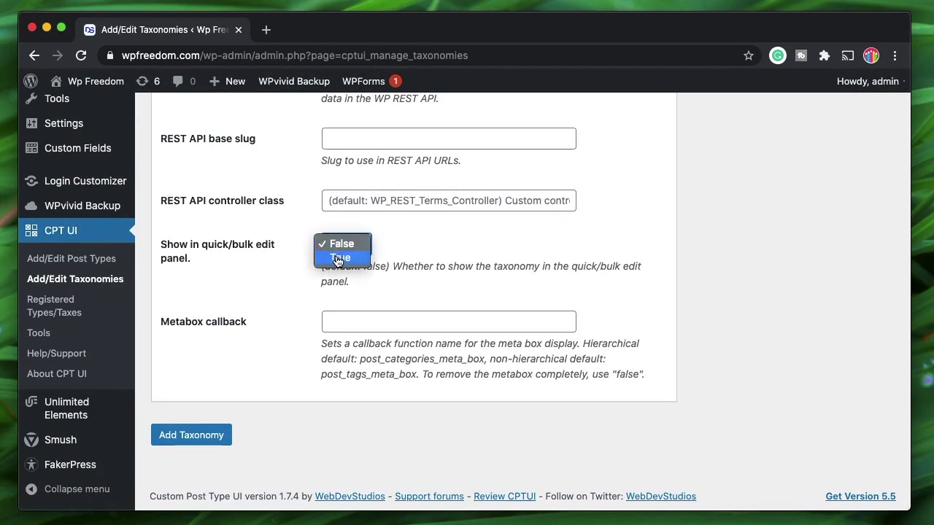
click(338, 259)
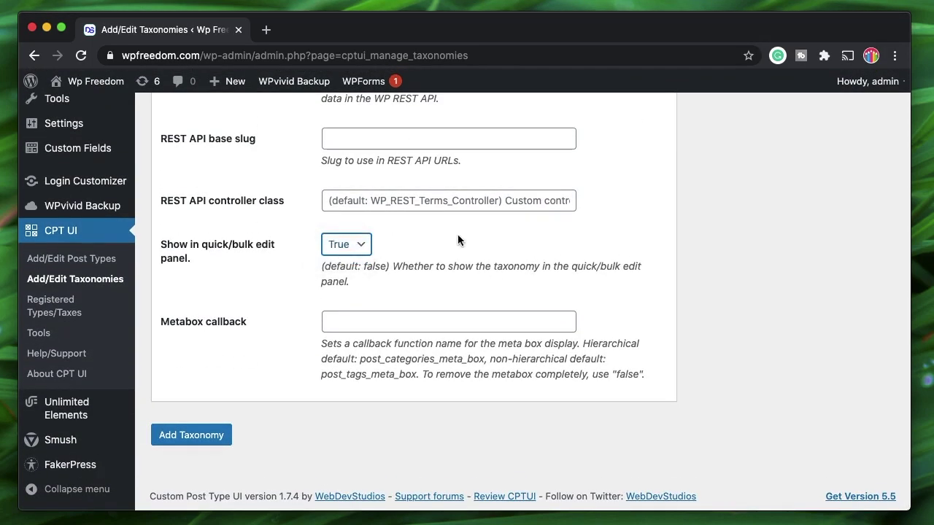
Add the priority taxonomy, dismiss the success notice, and go to Templates > Priority
click(196, 435)
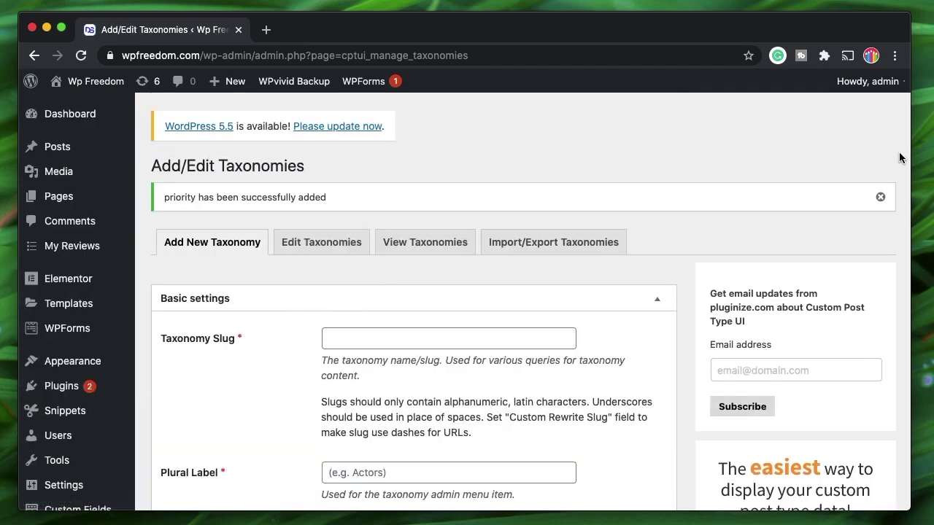
click(881, 199)
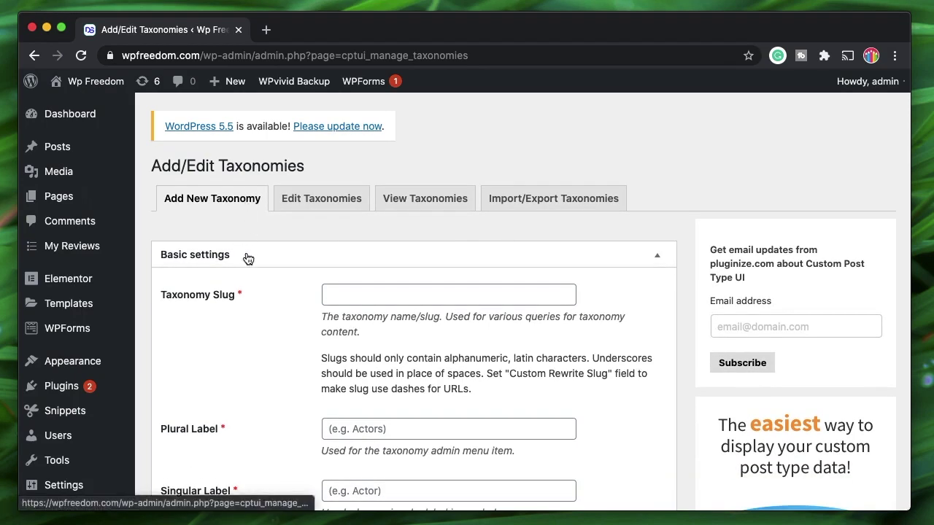
click(78, 308)
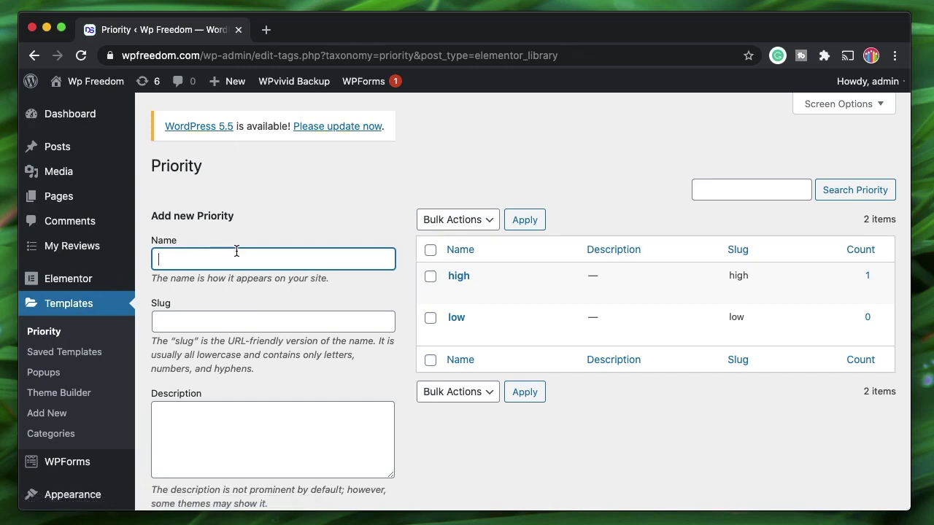
Delete the existing high and low Priority terms, confirming each deletion
click(534, 290)
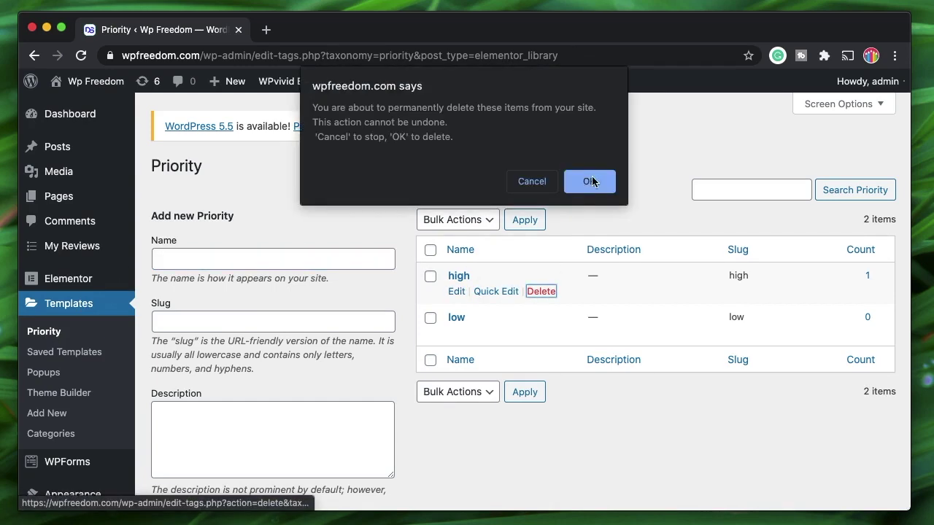
click(592, 181)
click(540, 291)
click(589, 181)
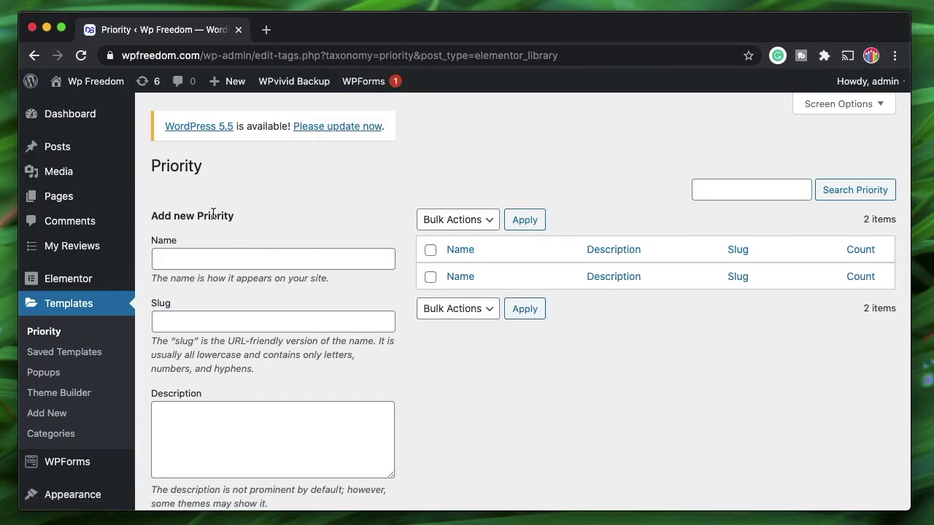
Add Priority terms High (slug high) and Low (slug low)
click(230, 255)
text(High)
click(229, 312)
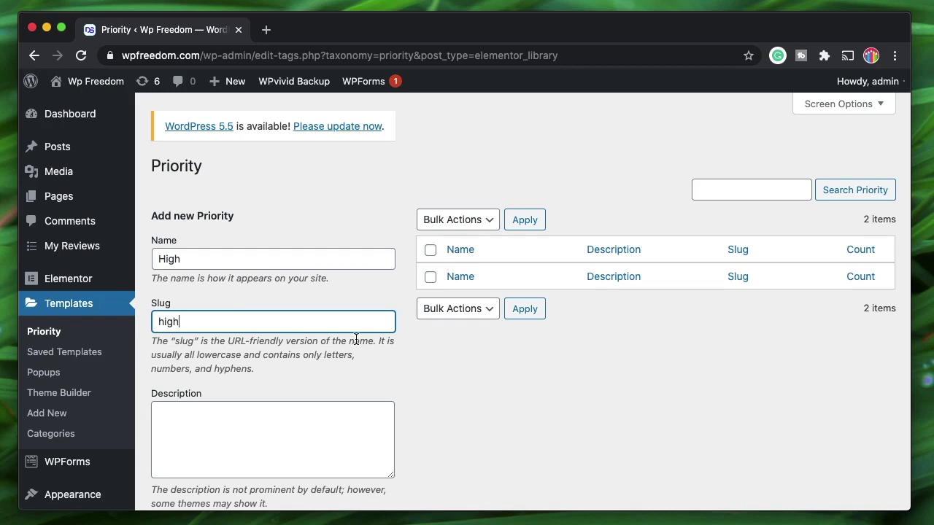
scroll(304, 408, down, 3)
click(215, 382)
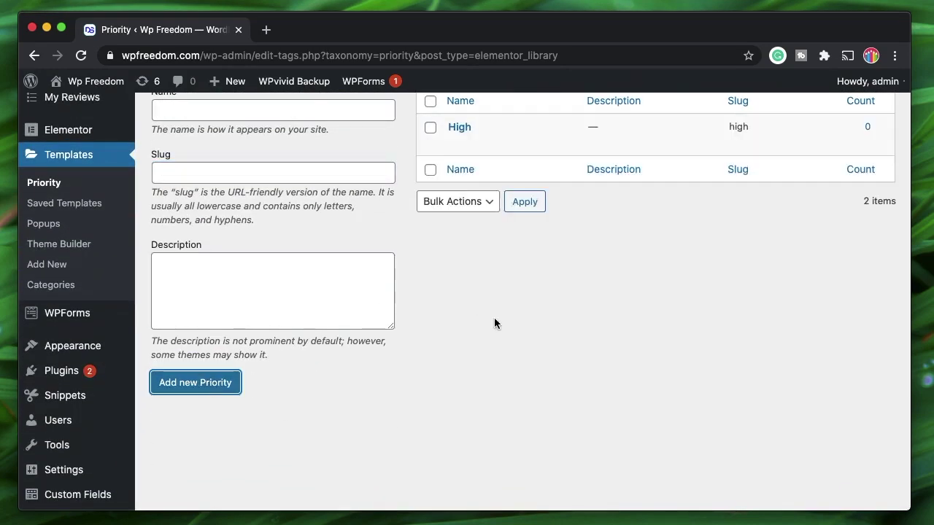
scroll(498, 312, up, 1)
click(212, 144)
text(Low)
click(211, 197)
text(low)
click(195, 421)
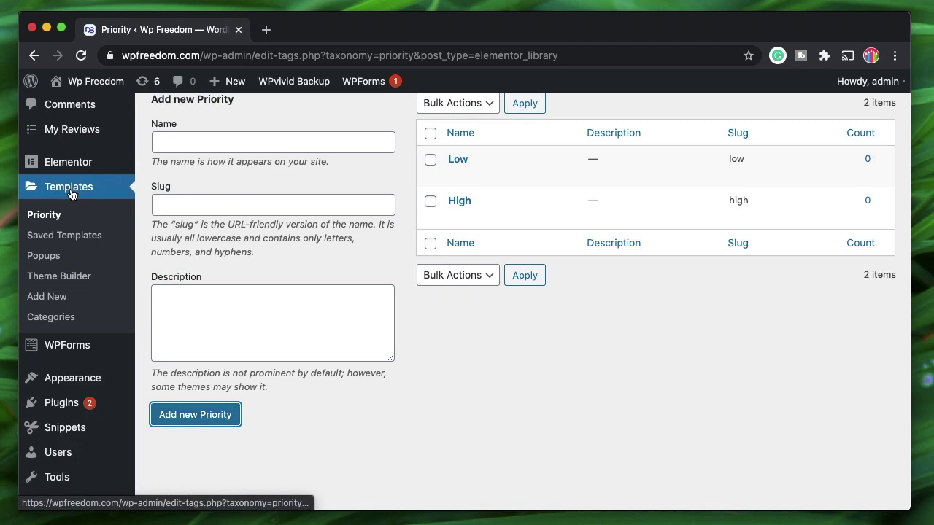
Go to the Templates > Saved Templates list
click(35, 218)
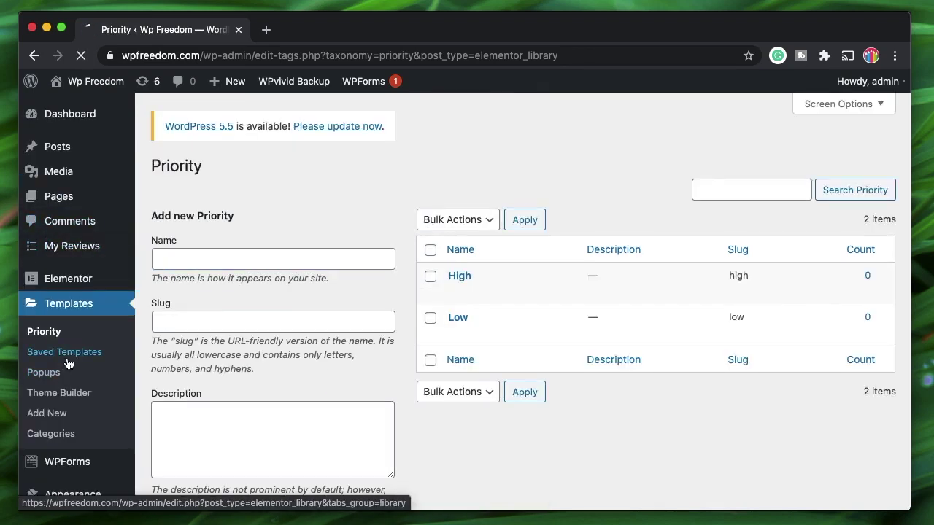
click(67, 363)
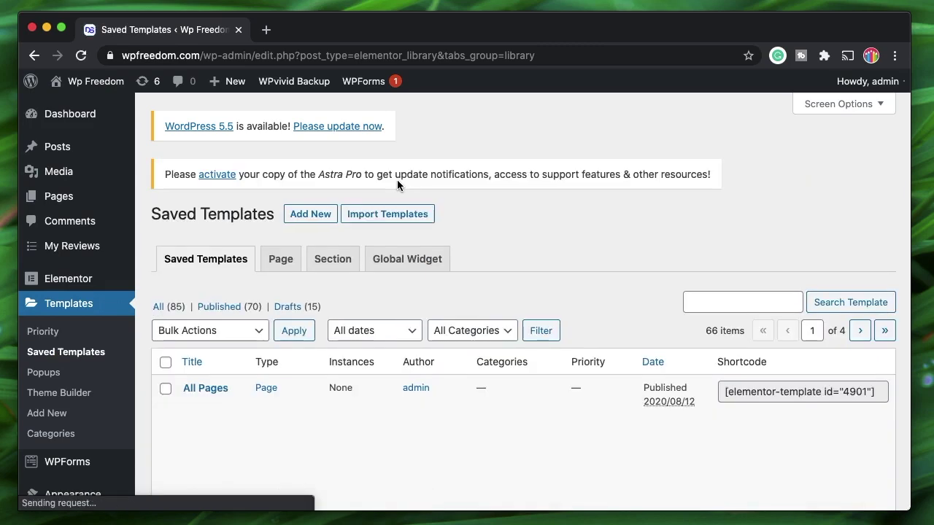
scroll(397, 179, down, 2)
scroll(520, 232, down, 5)
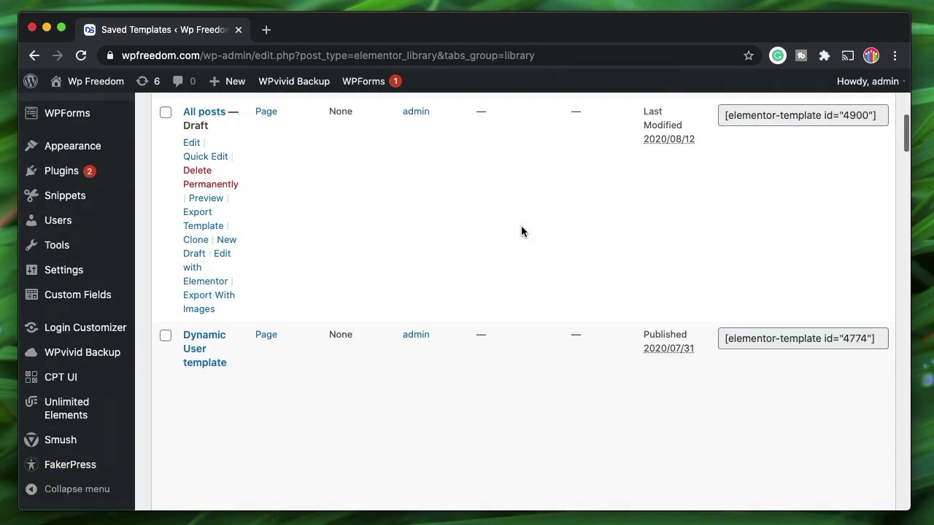
scroll(520, 231, down, 3)
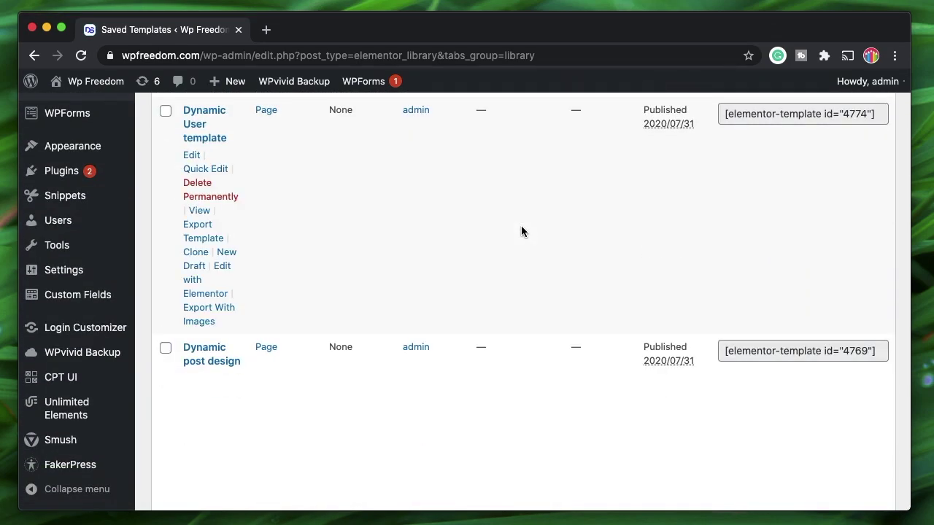
Quick Edit the Dynamic User template, give it High priority, and update it
click(219, 174)
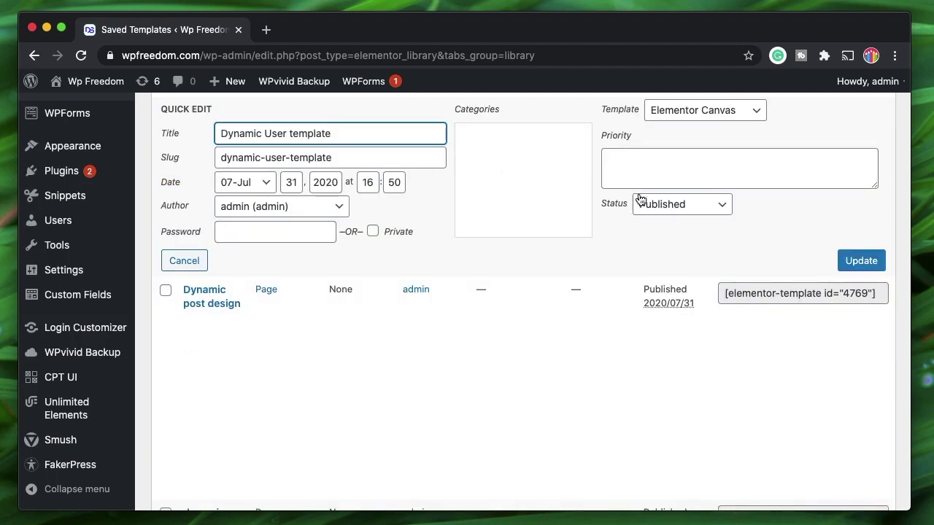
click(663, 166)
text(hig)
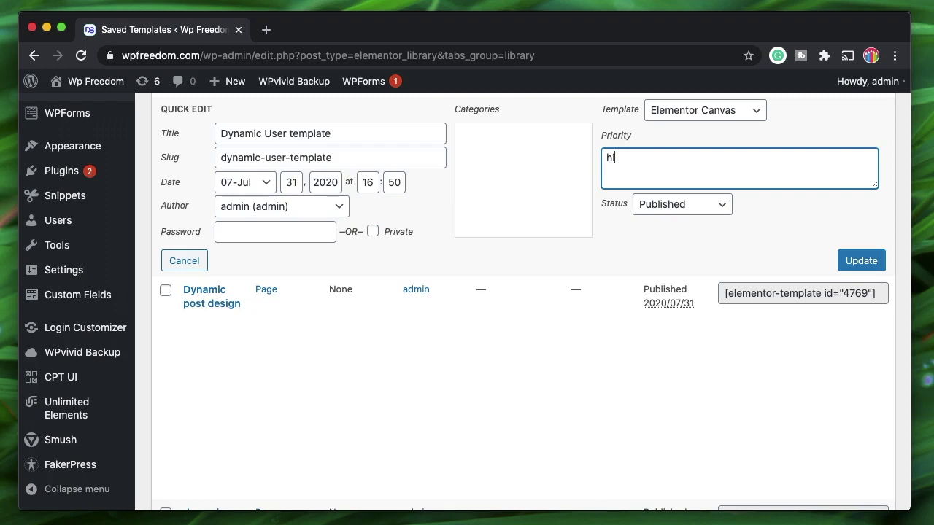
click(610, 203)
text(,)
click(860, 260)
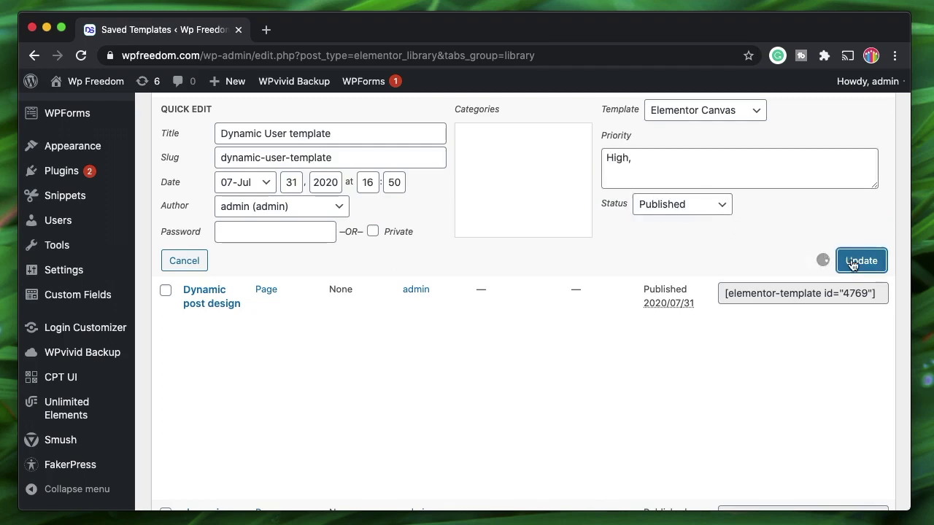
key(super+r)
scroll(672, 235, down, 3)
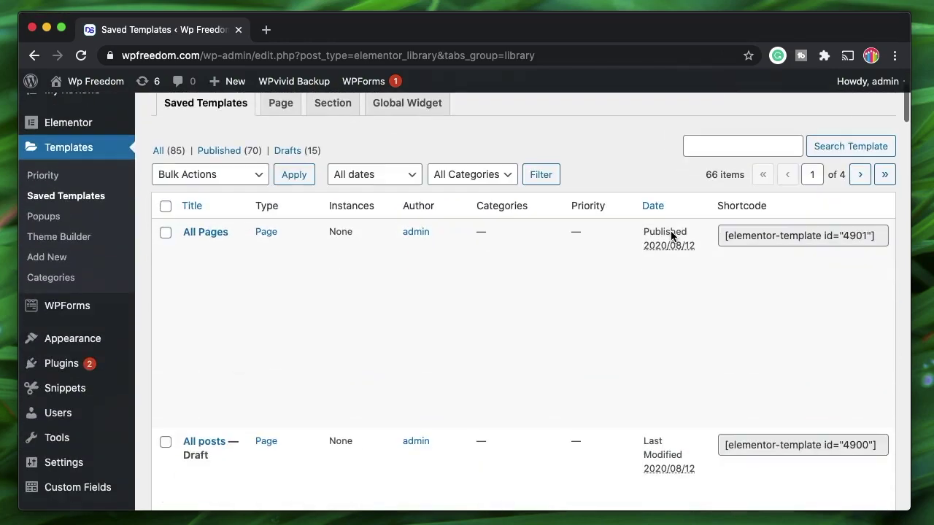
Filter the saved templates by High using the Priority column link
scroll(595, 212, down, 6)
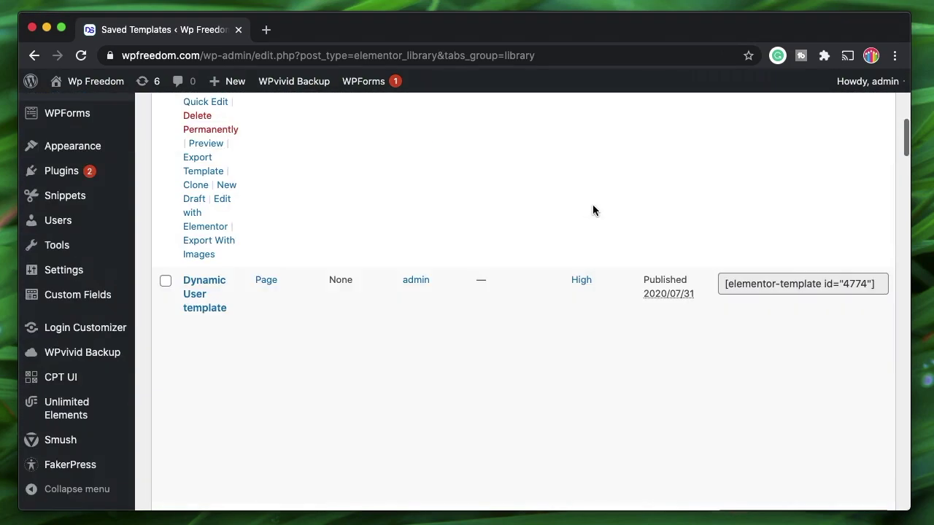
click(581, 283)
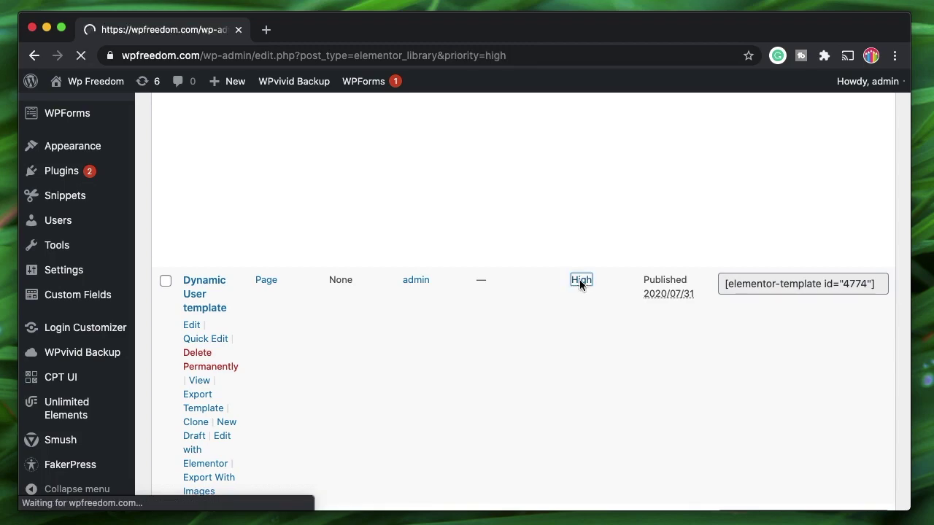
scroll(585, 370, down, 2)
scroll(506, 304, down, 2)
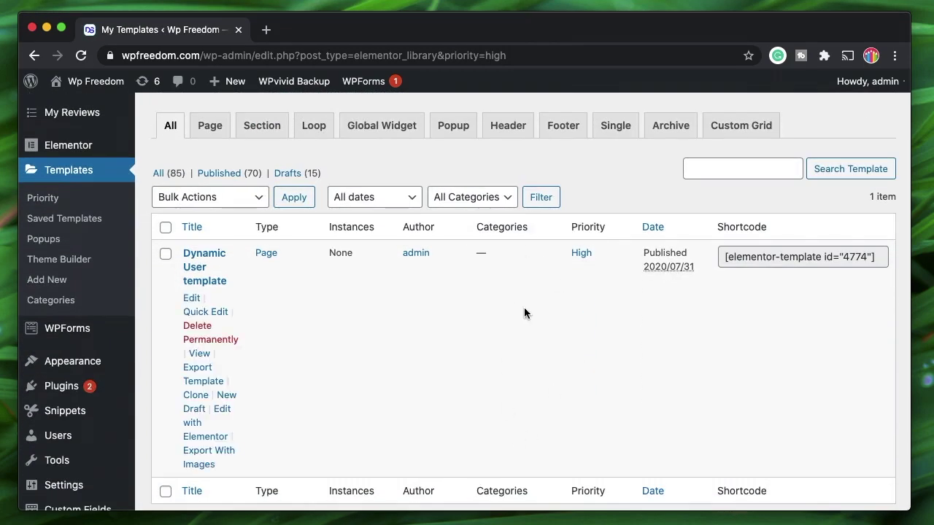
scroll(523, 308, down, 3)
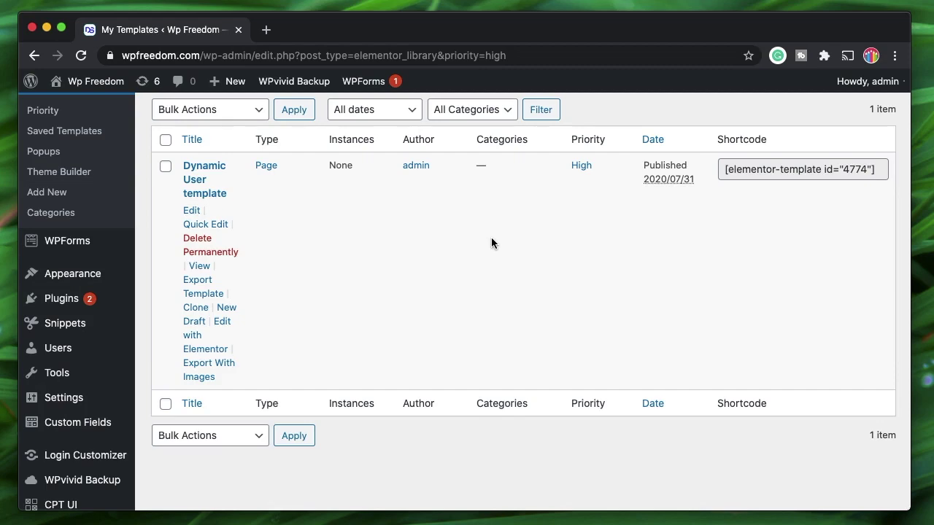
scroll(491, 237, up, 4)
From Templates > Priority, open High's count to list its templates
click(42, 265)
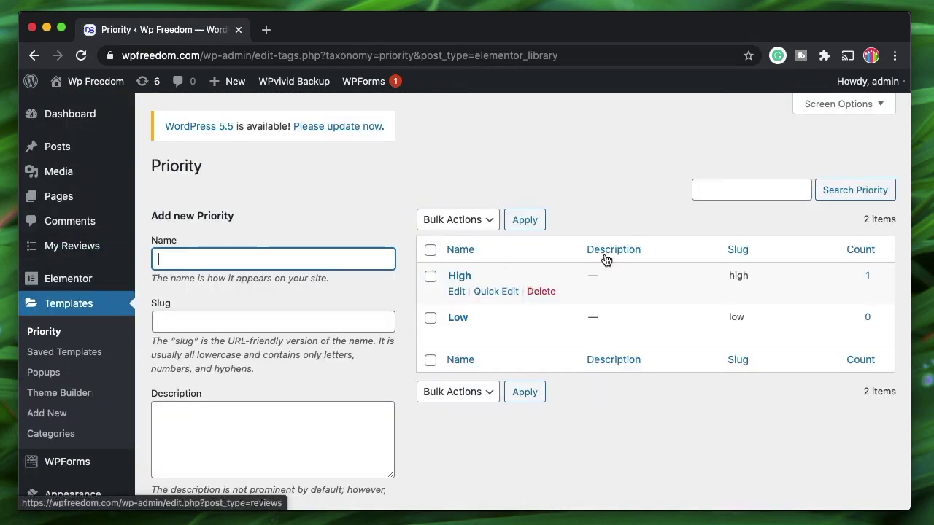
click(869, 278)
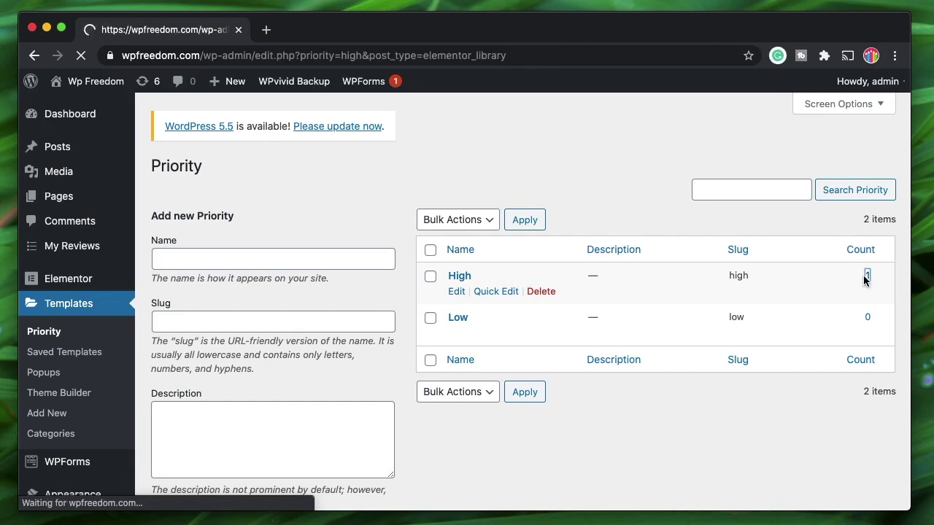
scroll(529, 307, down, 3)
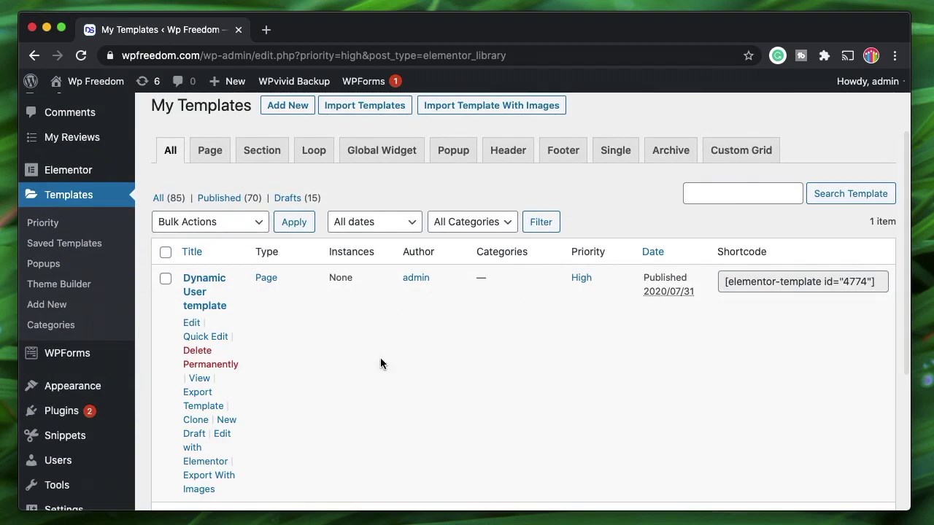
In Theme Builder, Quick Edit Reviews loop to High priority, then filter templates by High
click(82, 245)
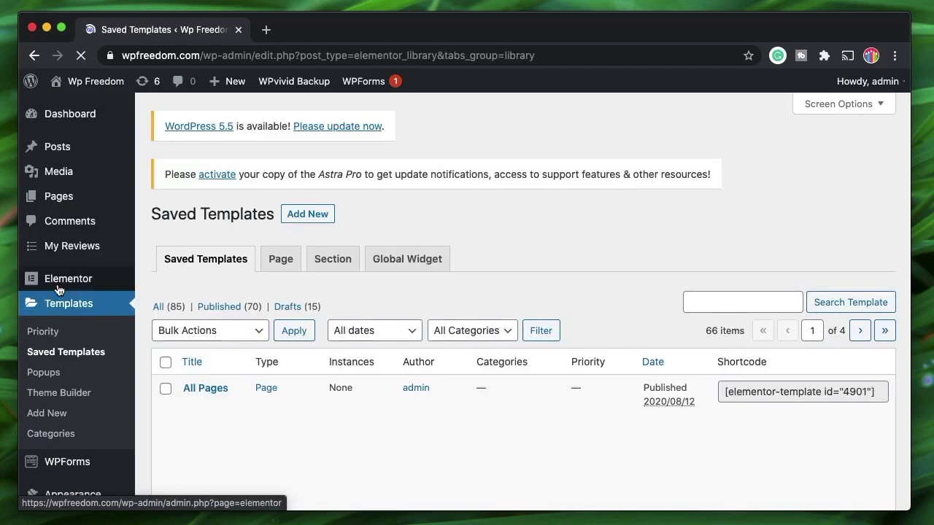
click(59, 392)
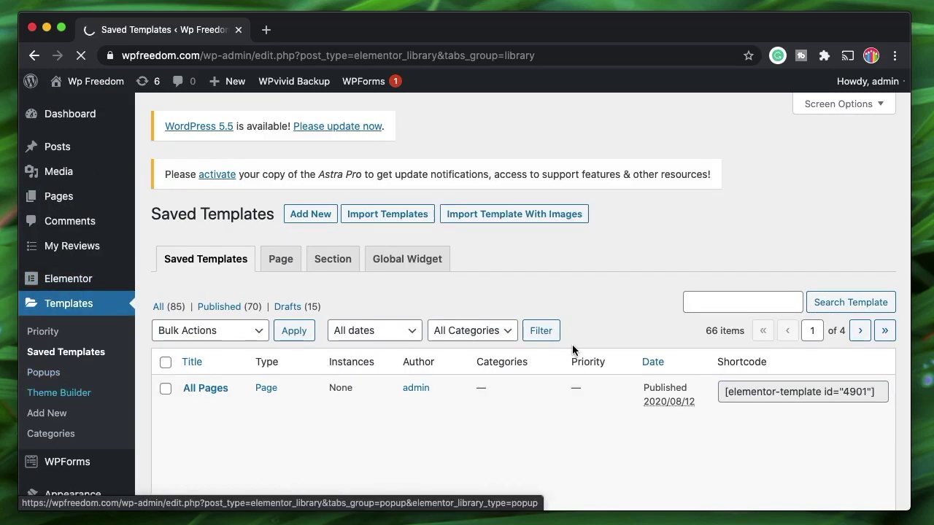
scroll(572, 346, down, 3)
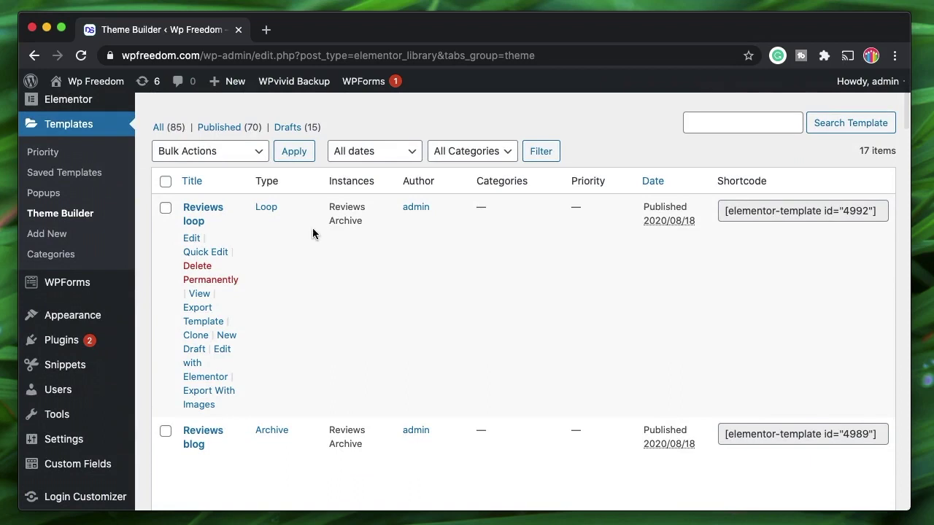
click(217, 255)
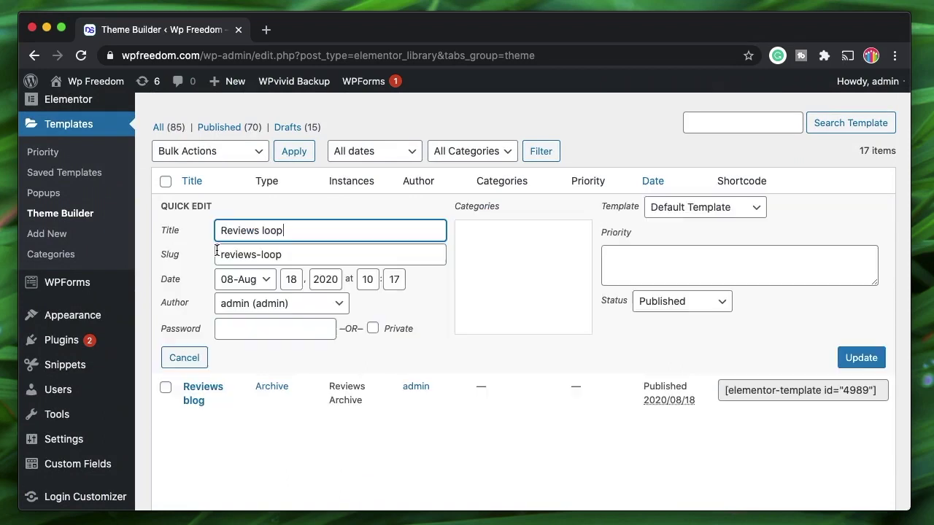
click(660, 261)
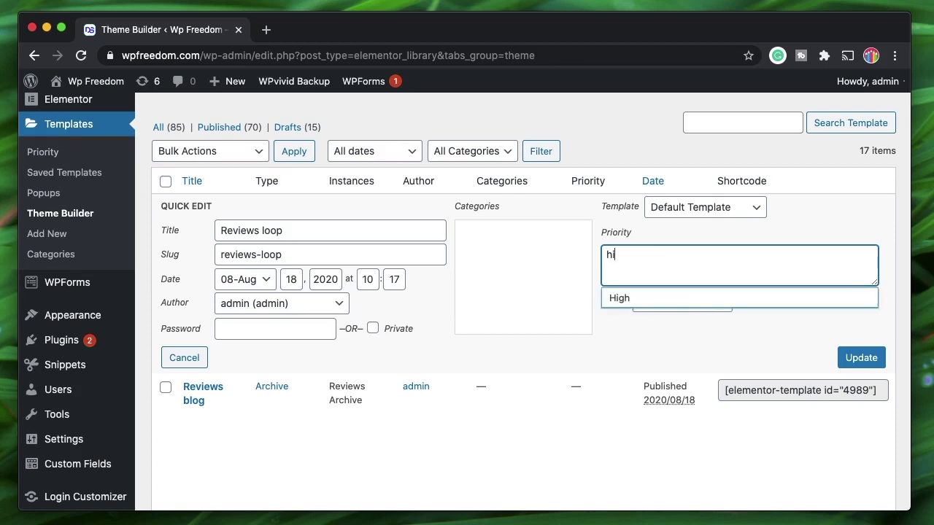
click(648, 298)
click(873, 360)
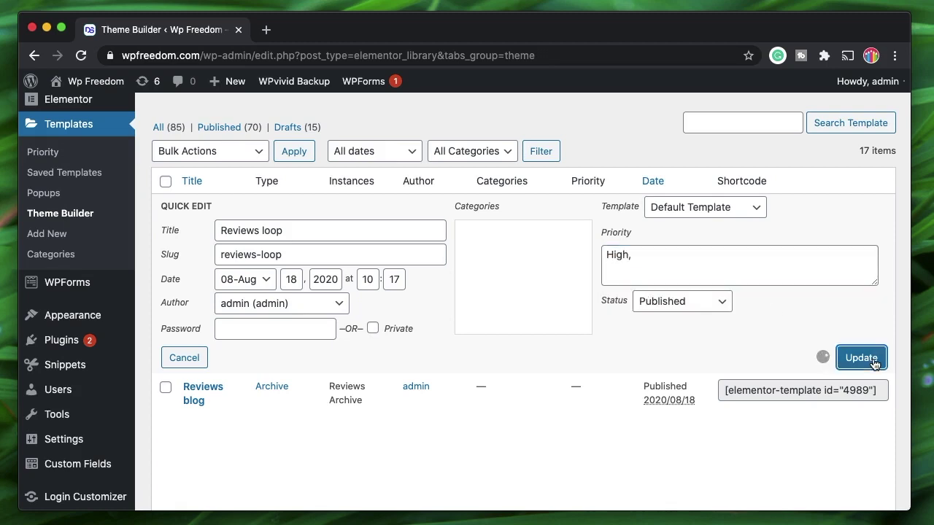
click(581, 209)
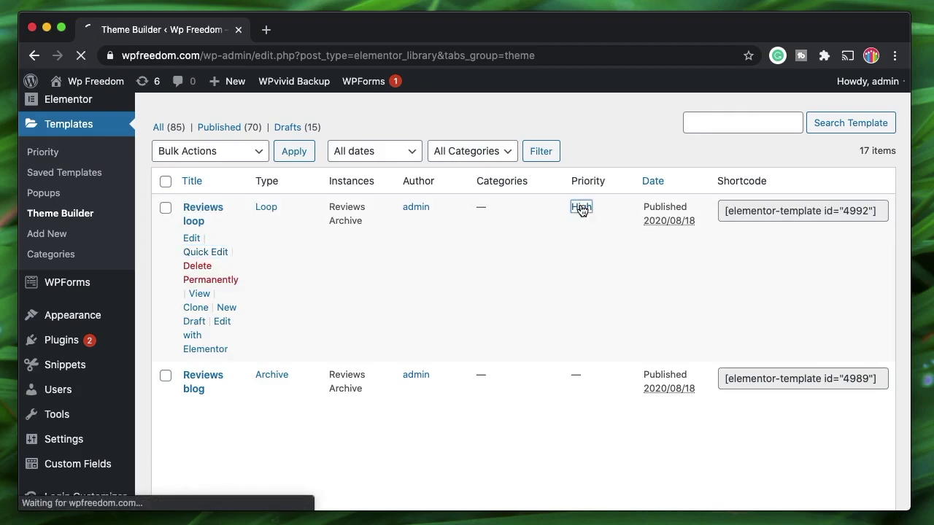
Scroll through the High-priority list showing the Reviews loop and Dynamic User templates
scroll(526, 341, down, 2)
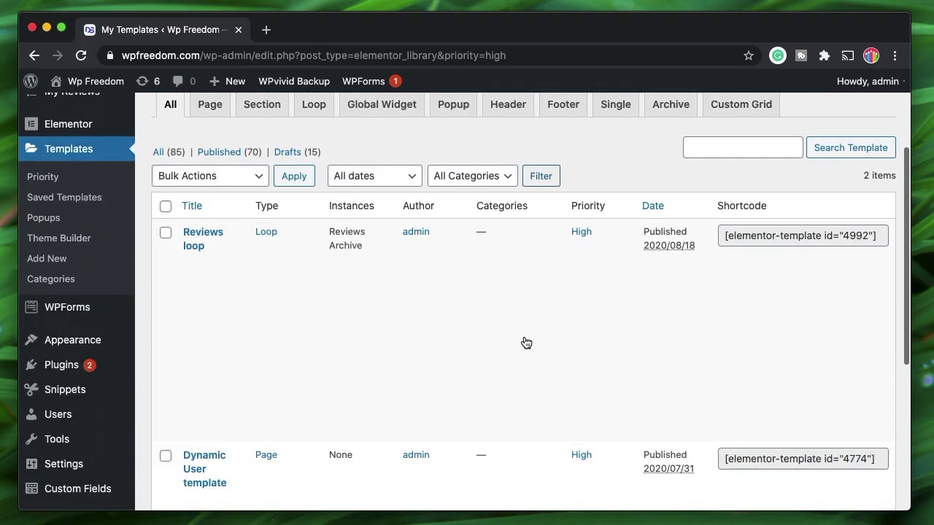
mouse_move(542, 277)
scroll(492, 329, down, 1)
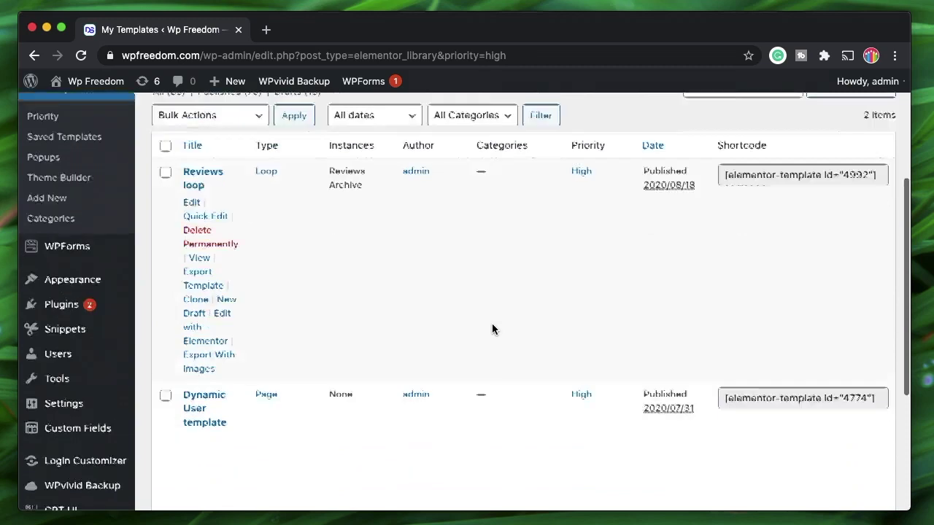
scroll(491, 328, down, 3)
scroll(492, 403, up, 1)
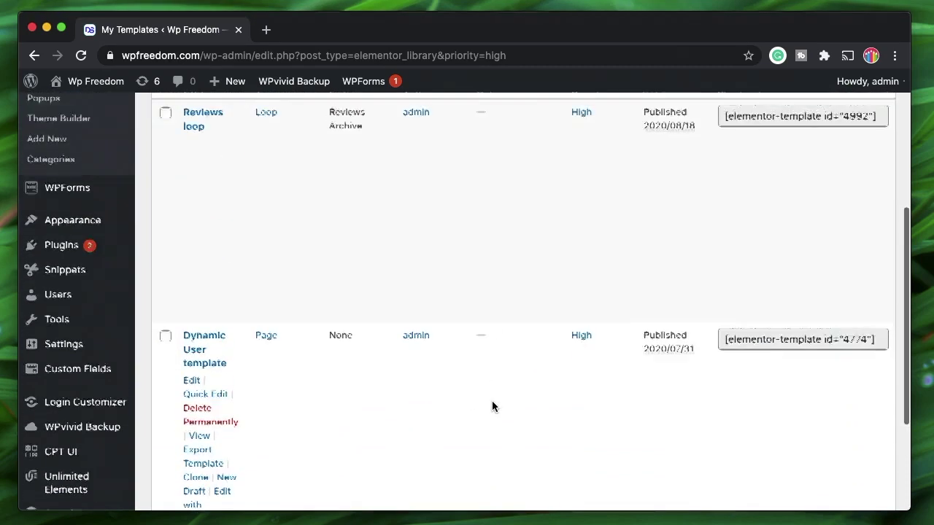
scroll(491, 406, up, 3)
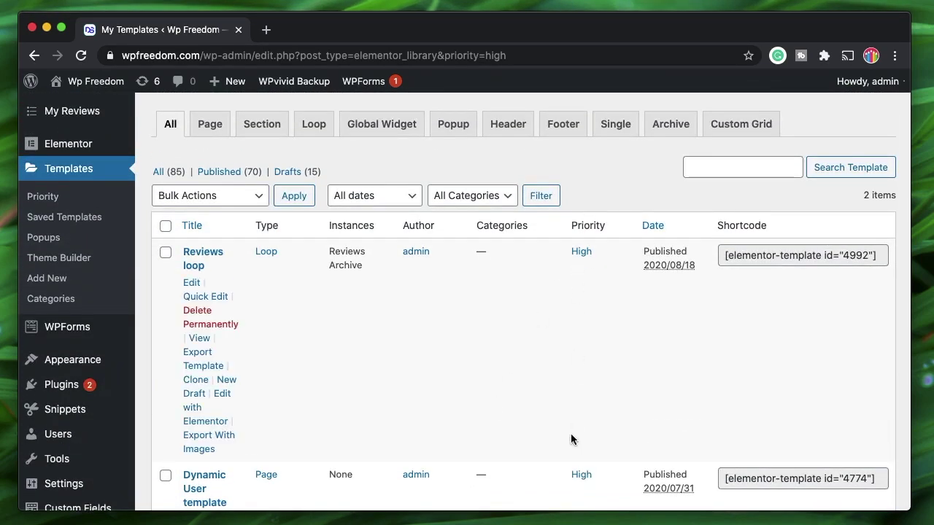
scroll(98, 290, down, 3)
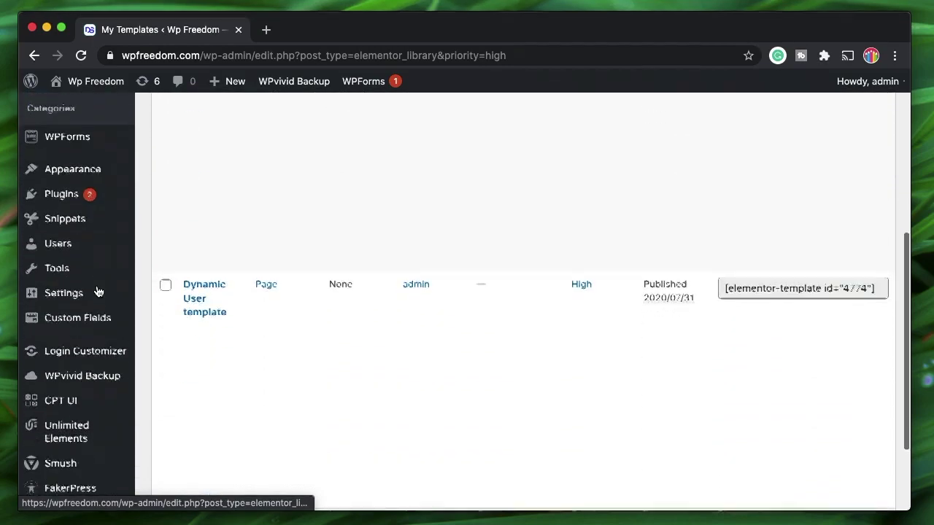
scroll(98, 291, up, 6)
scroll(98, 291, down, 8)
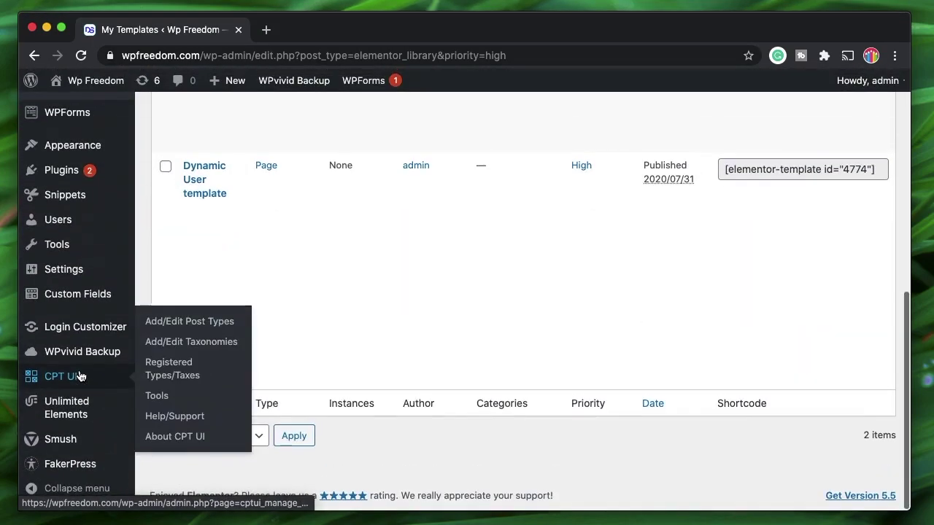
Create a taxonomy with slug and labels 'recommended', attached to Reviews, with labels auto-populated
click(186, 344)
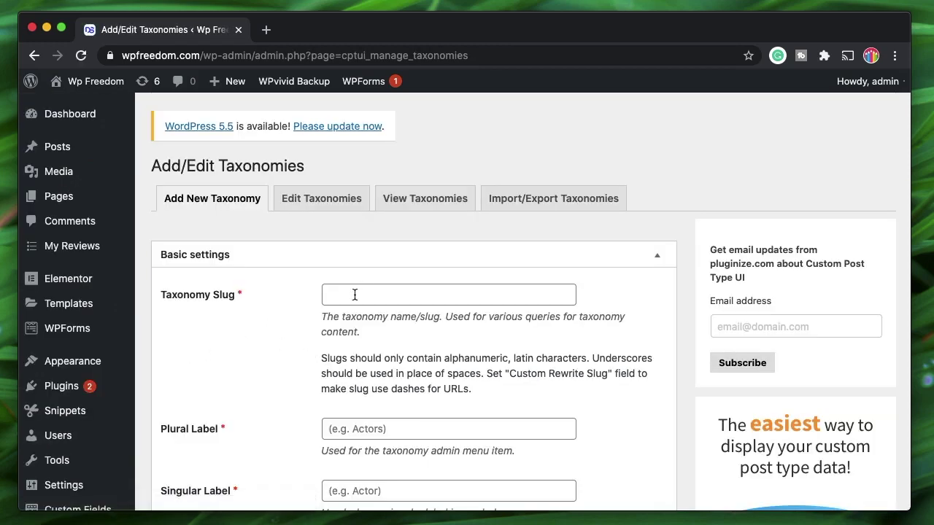
click(373, 290)
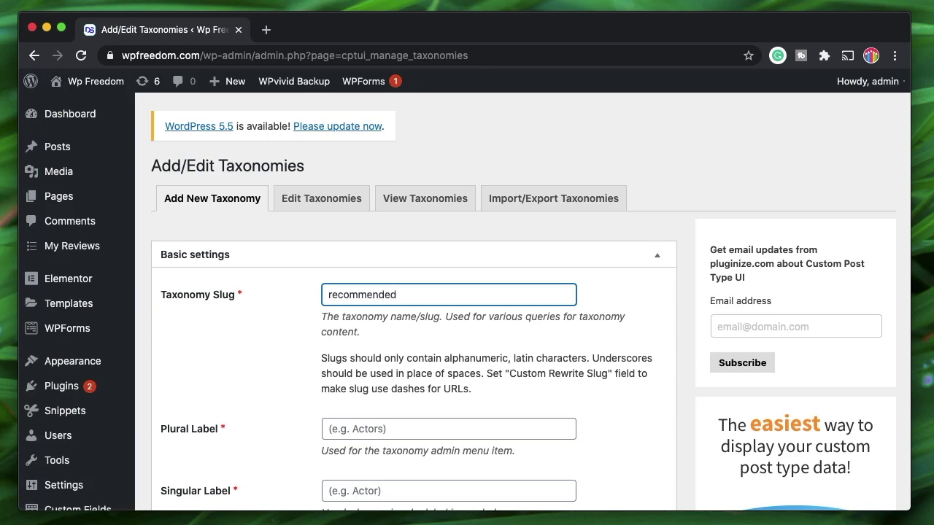
key(super+a)
key(super+c)
click(350, 421)
key(super+v)
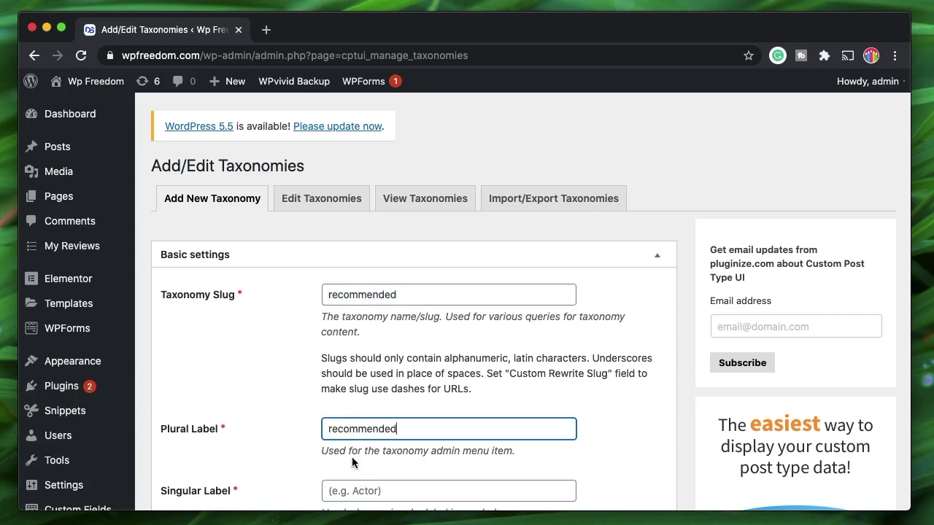
click(362, 490)
key(super+v)
scroll(362, 482, down, 5)
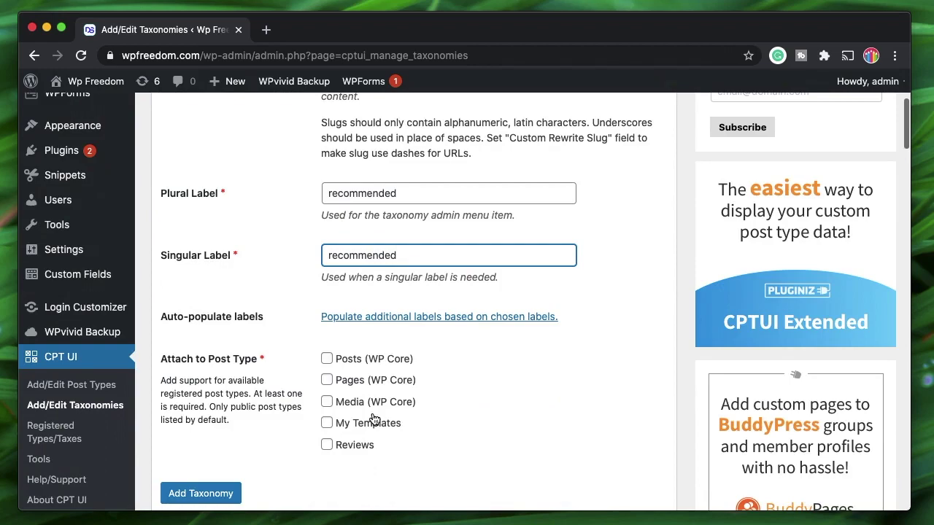
click(357, 446)
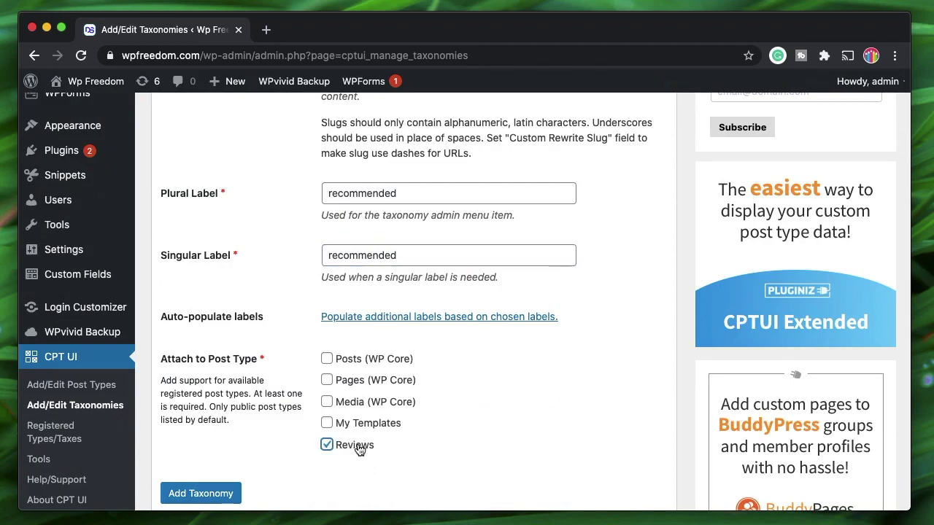
click(472, 318)
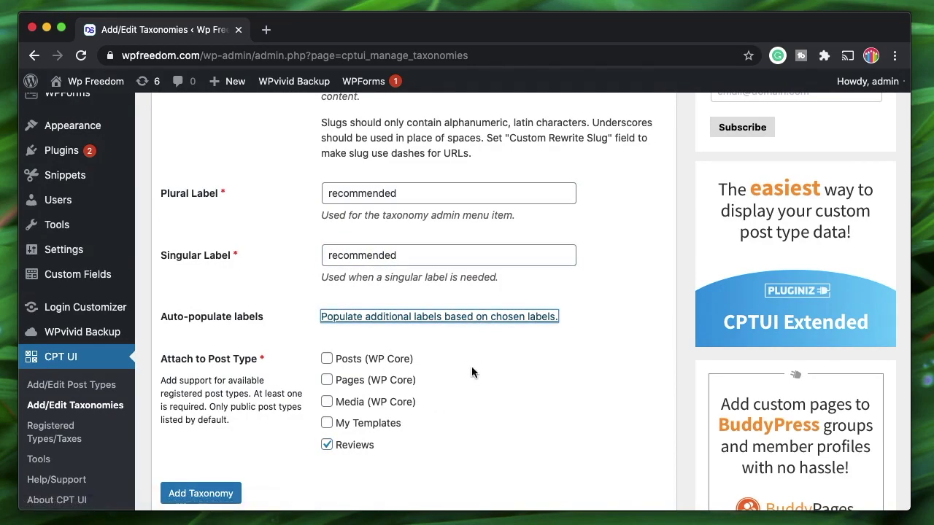
Set Show in quick/bulk edit, Show Admin Column and Rewrite Hierarchical to True
scroll(472, 365, down, 15)
scroll(472, 365, down, 15)
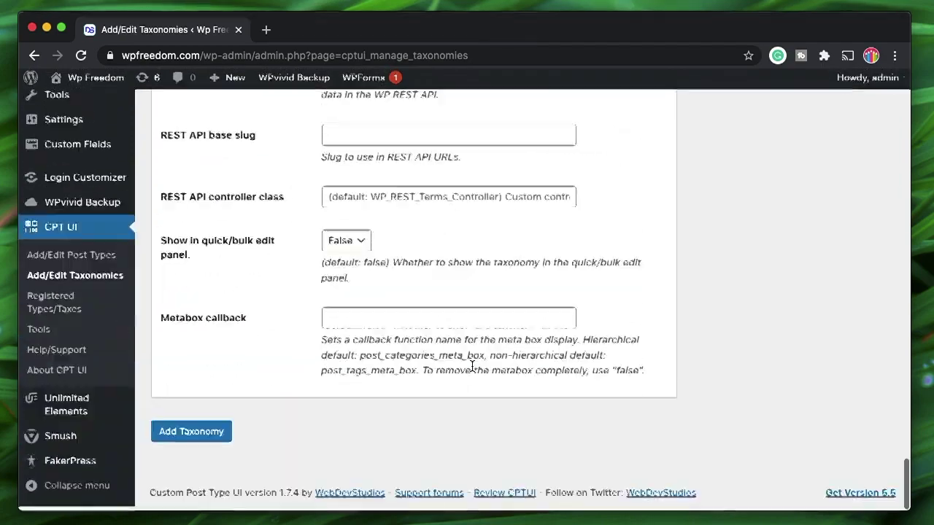
click(347, 245)
click(340, 258)
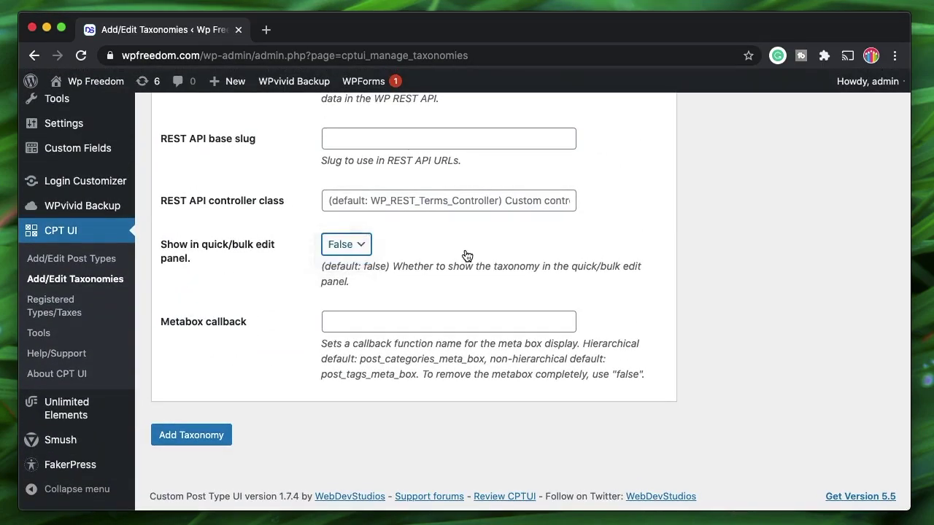
scroll(460, 248, up, 3)
scroll(415, 228, up, 2)
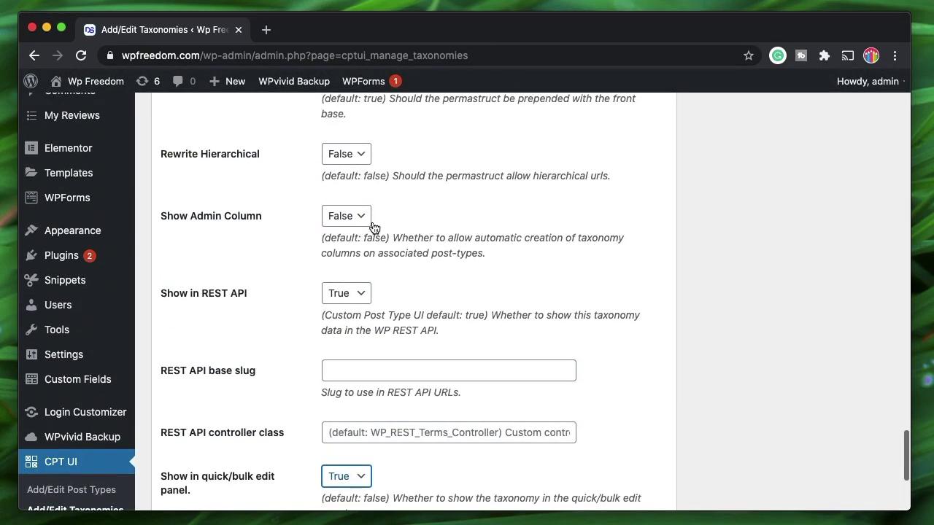
click(356, 223)
click(341, 230)
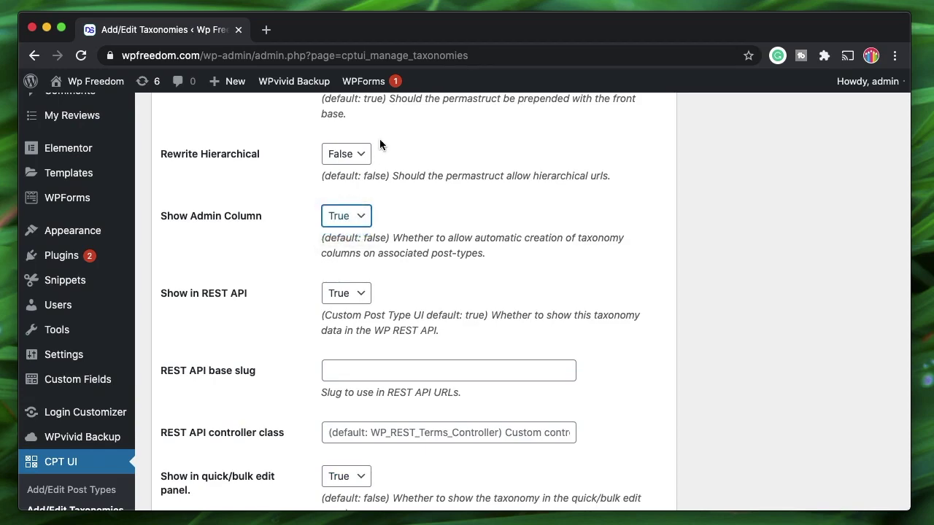
scroll(421, 208, up, 1)
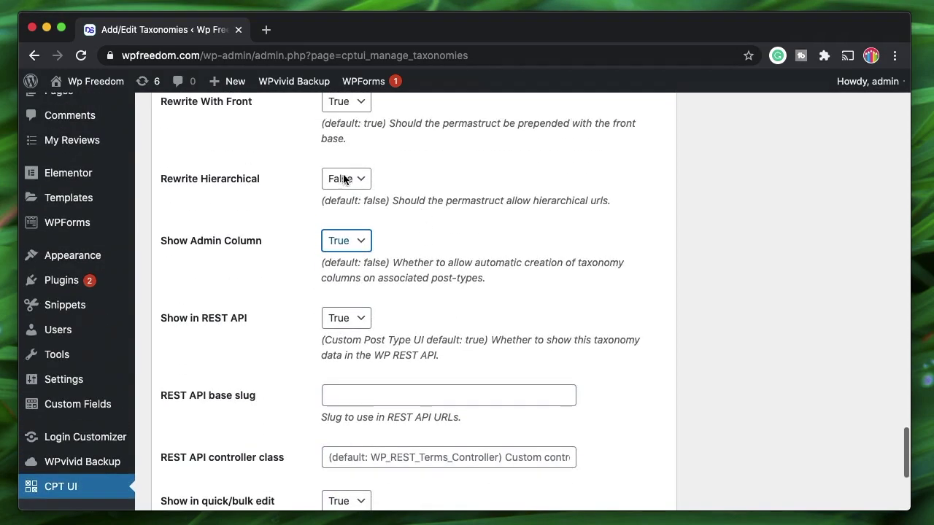
click(341, 179)
click(343, 192)
Save the new recommended taxonomy with Add Taxonomy
scroll(490, 273, down, 4)
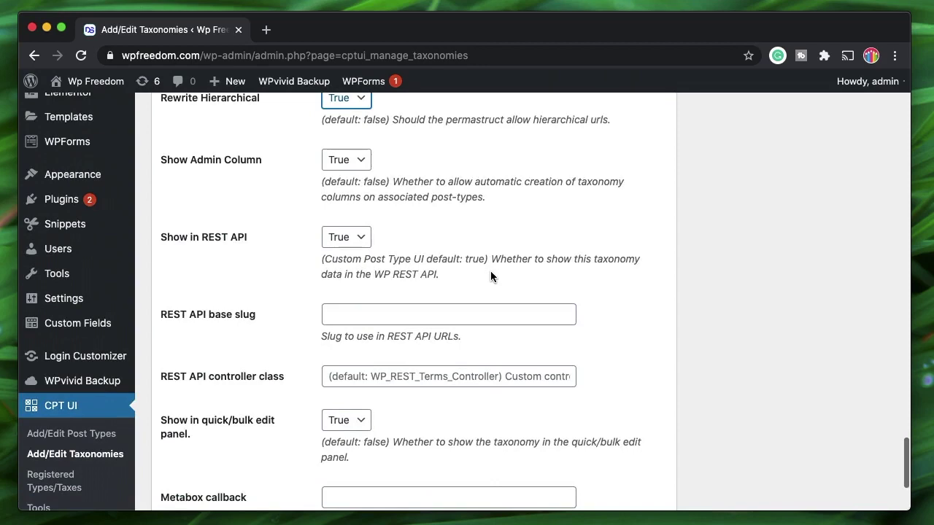
scroll(490, 276, down, 3)
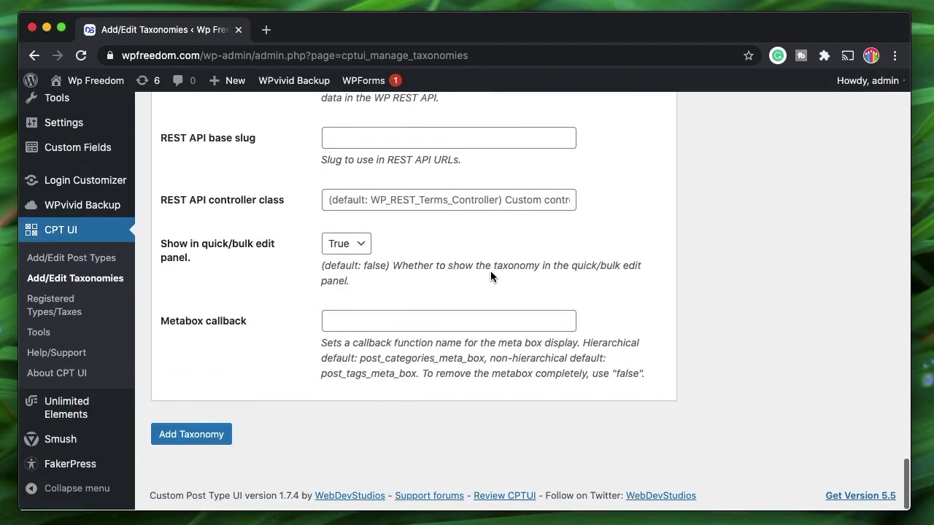
click(191, 436)
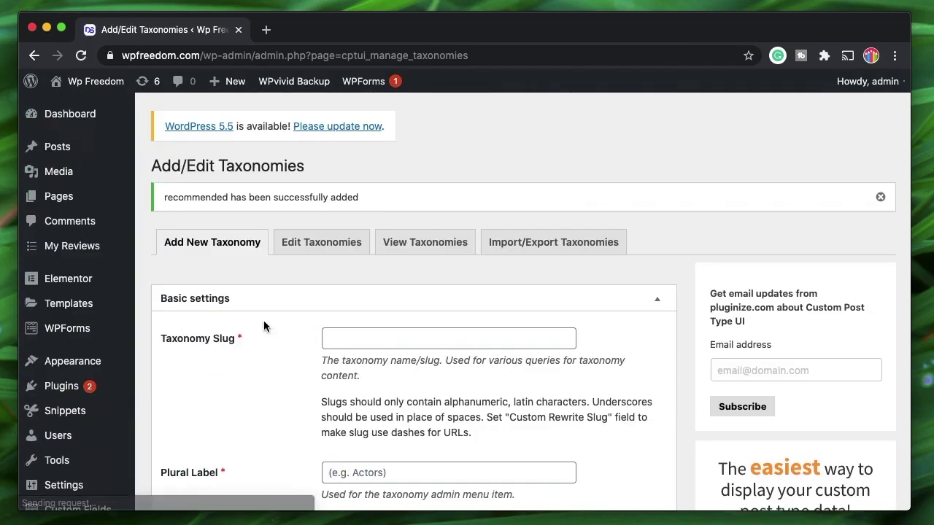
mouse_move(110, 247)
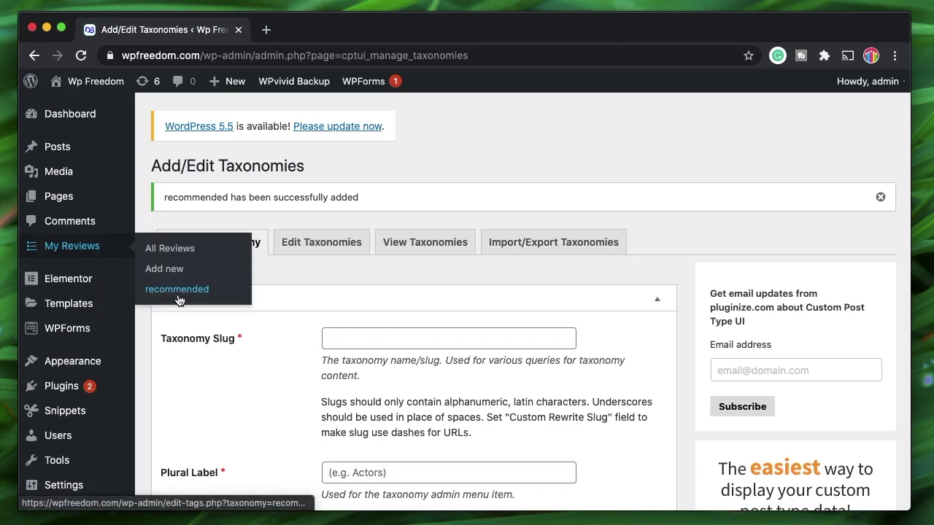
Add the 'top rated' term with slug top-rated to the recommended taxonomy
click(162, 249)
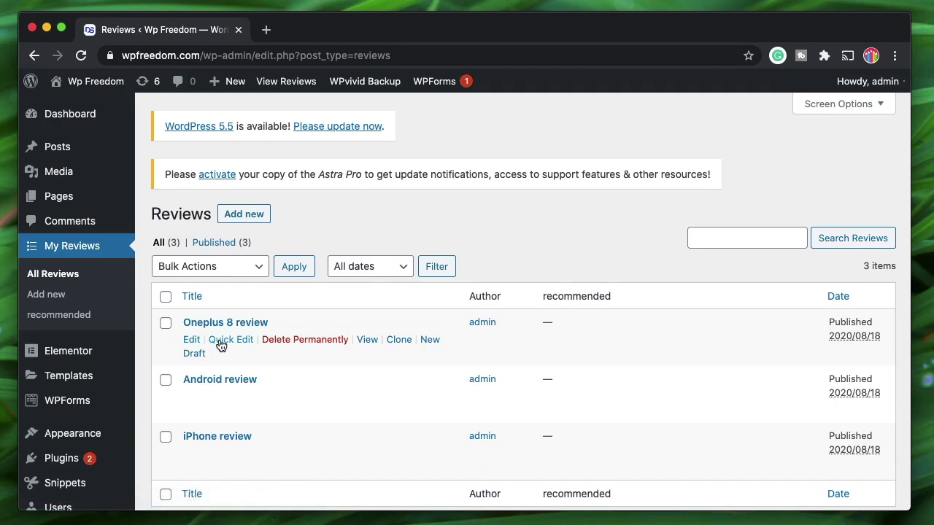
click(76, 315)
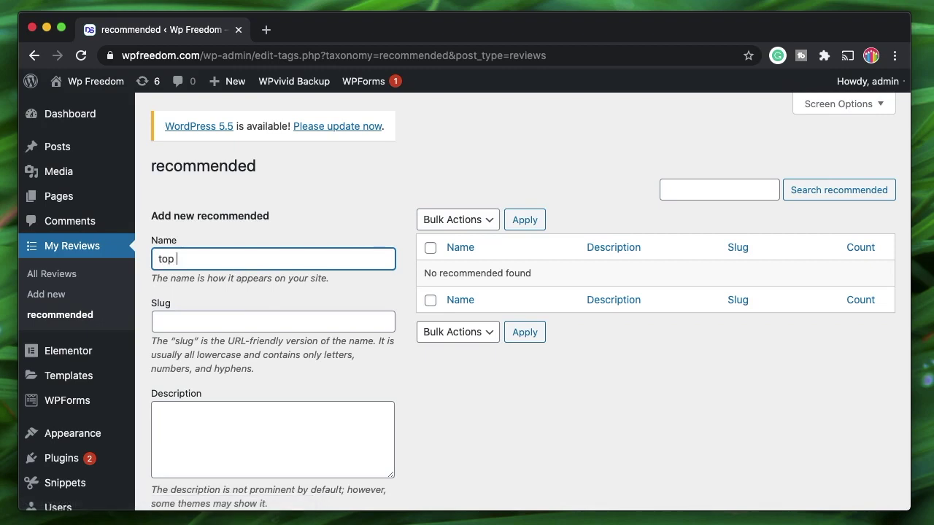
click(222, 312)
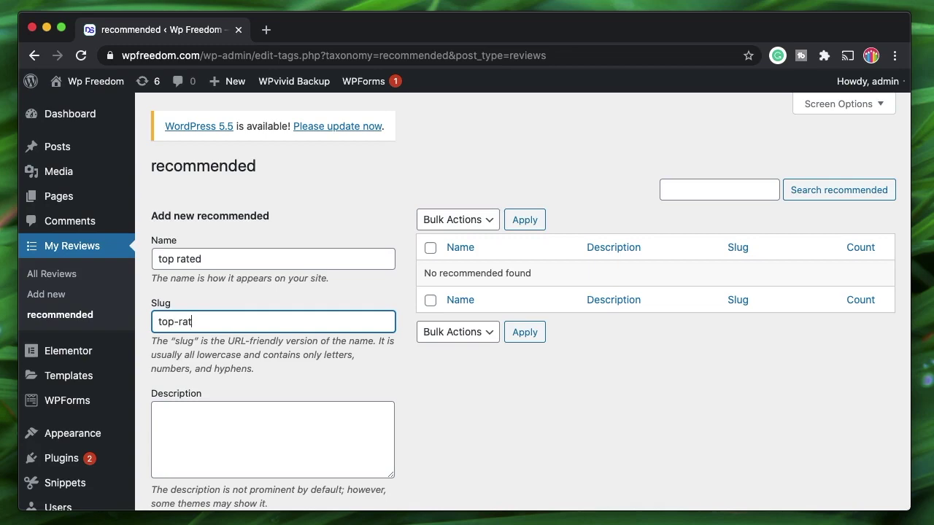
scroll(286, 429, down, 3)
click(257, 441)
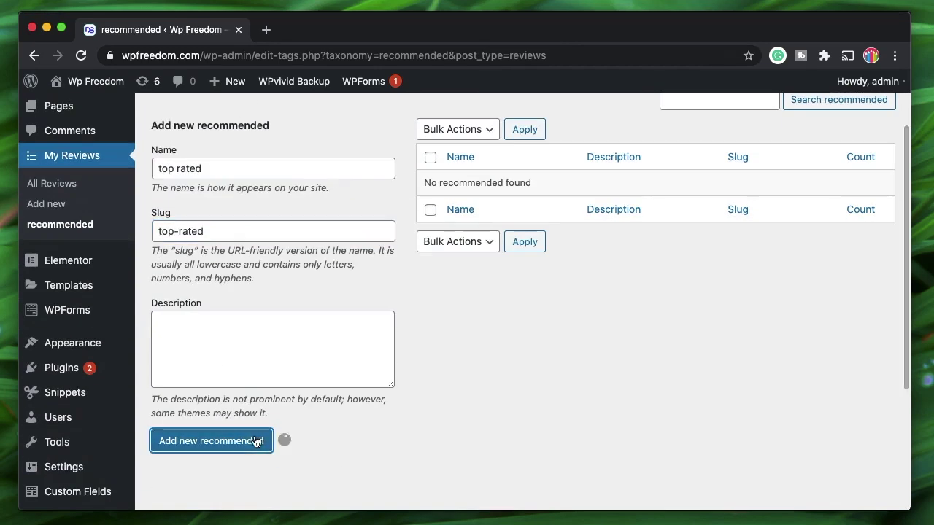
Add the 'editors choice' term with slug editors-choice
scroll(510, 392, up, 2)
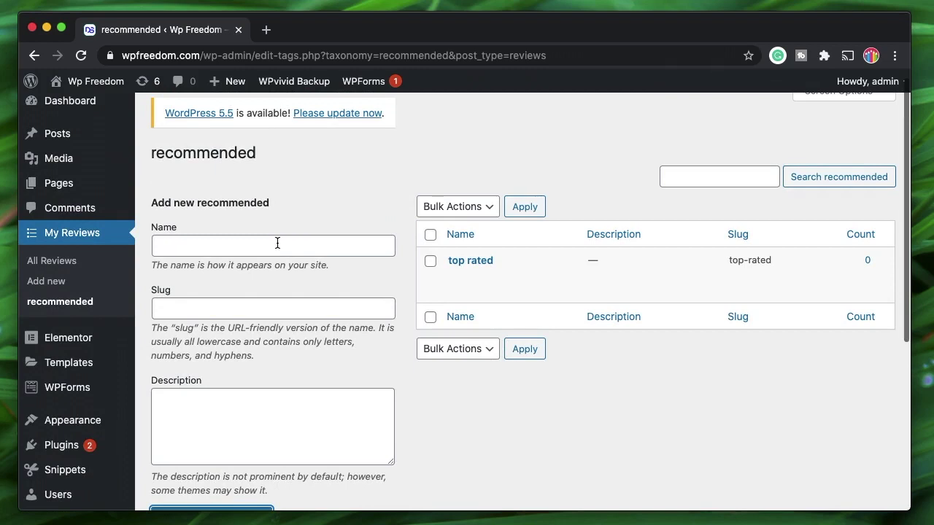
click(278, 243)
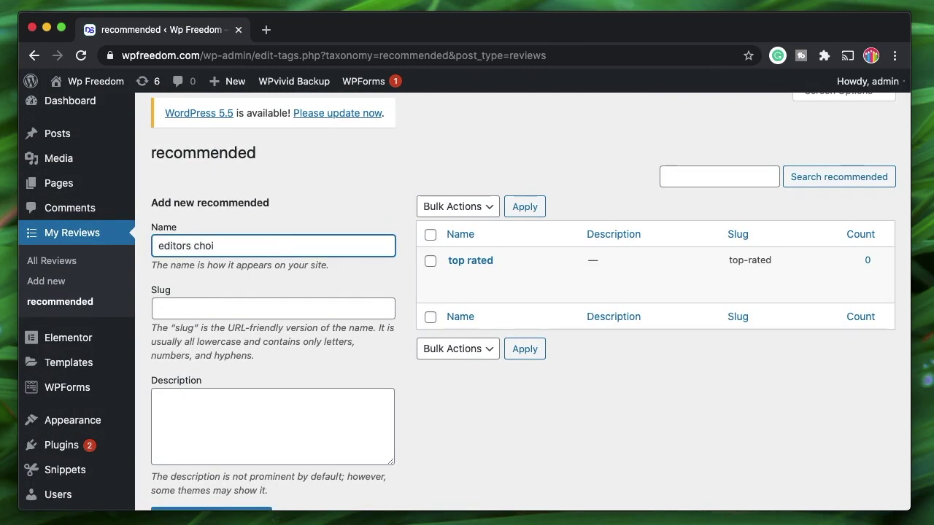
key(super+a)
key(super+c)
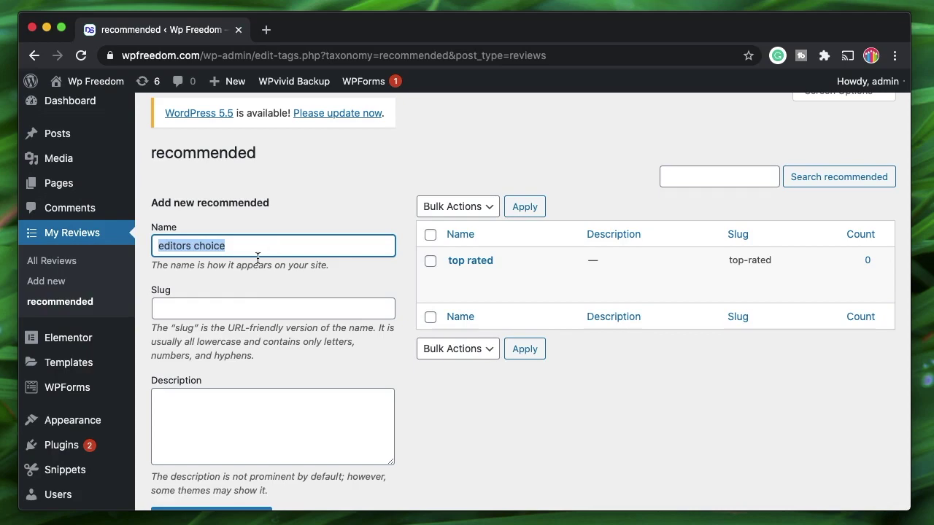
click(243, 302)
key(super+v)
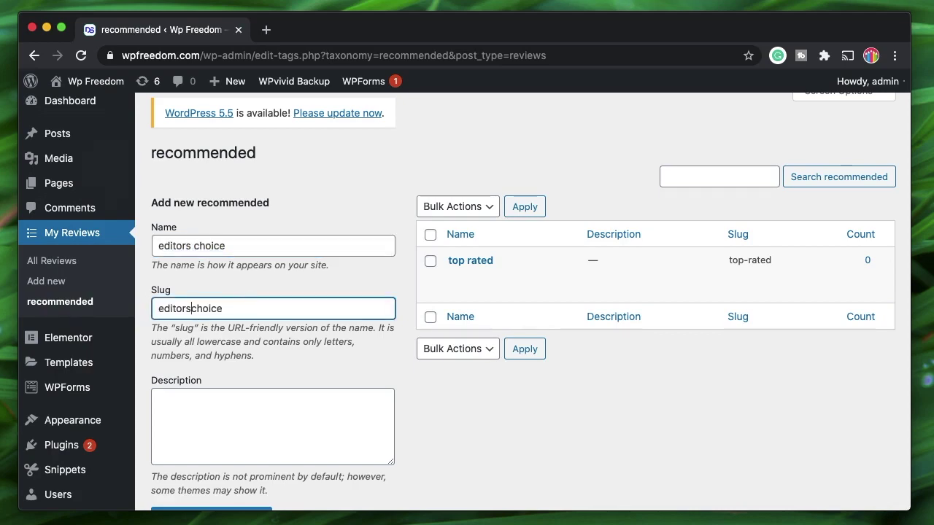
scroll(193, 432, down, 2)
click(223, 474)
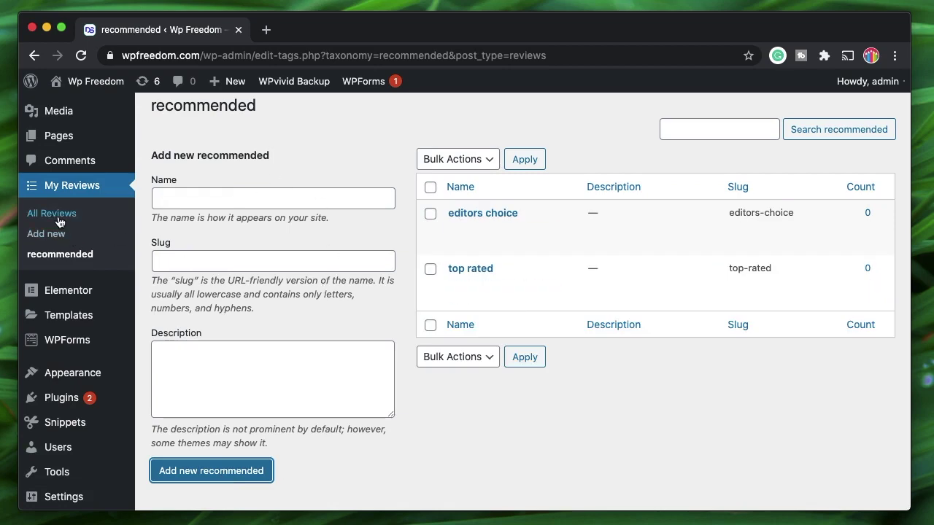
Quick Edit the Oneplus 8 review to tag it editors choice, then view recommended terms
click(32, 214)
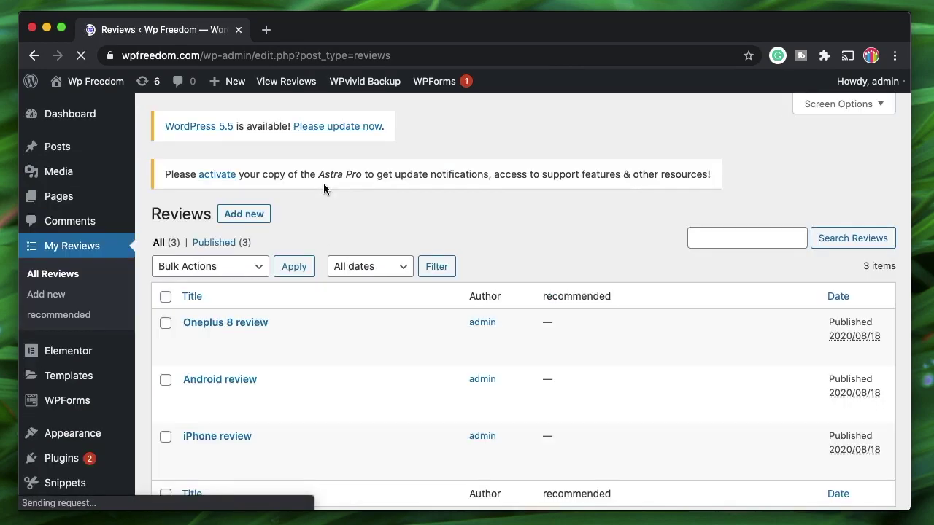
scroll(314, 290, down, 2)
click(231, 272)
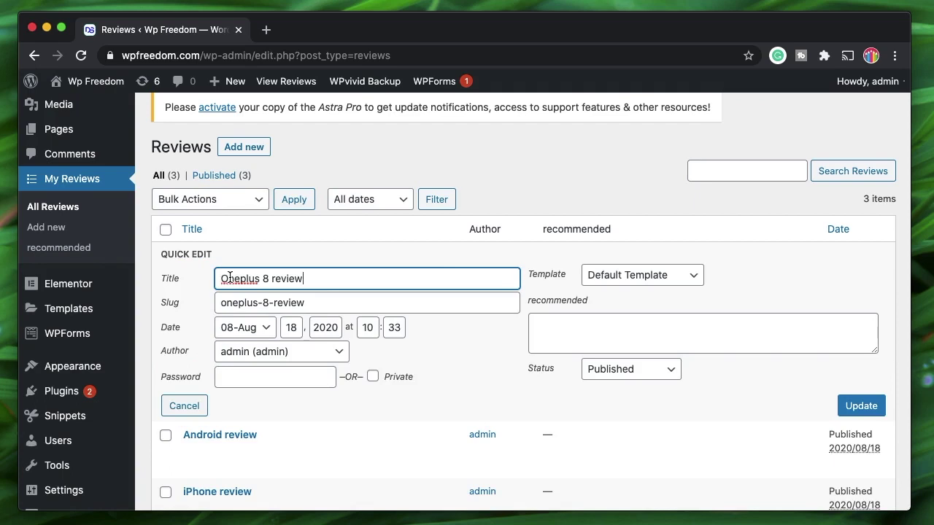
click(579, 325)
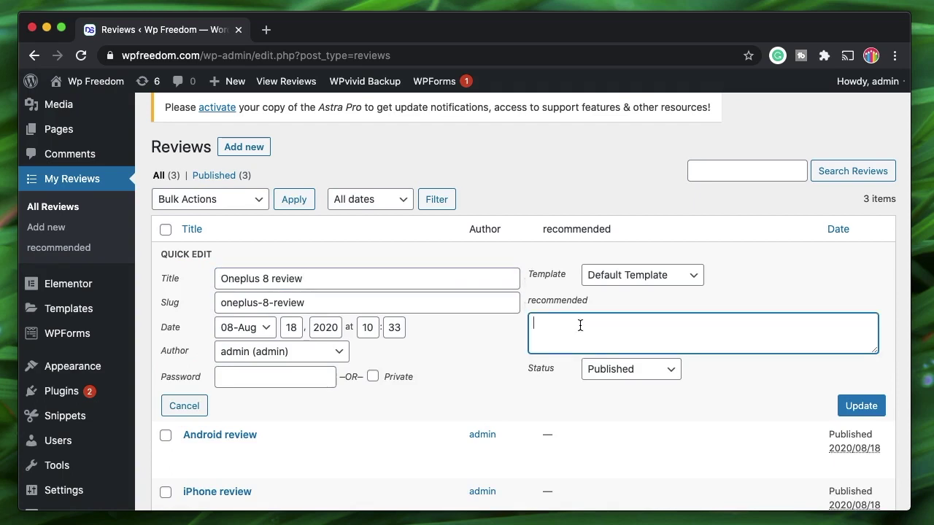
text(ed)
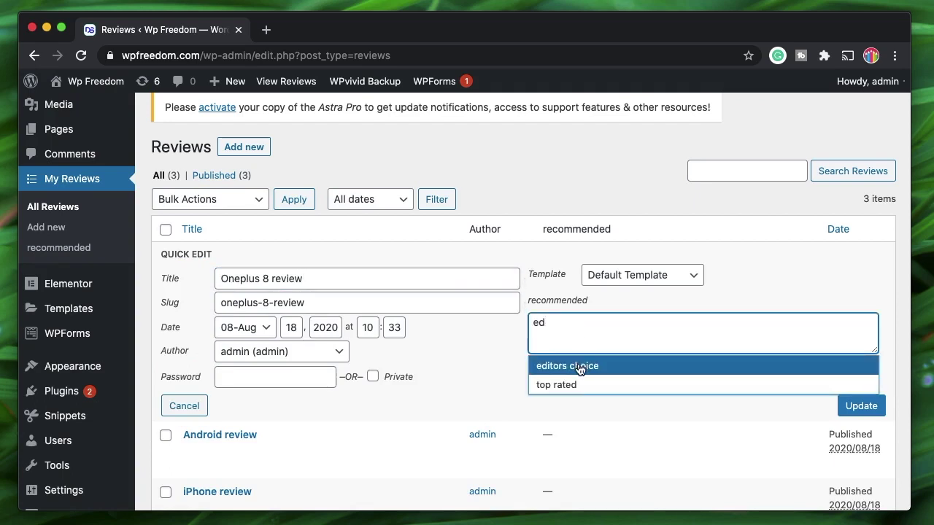
click(579, 367)
click(860, 405)
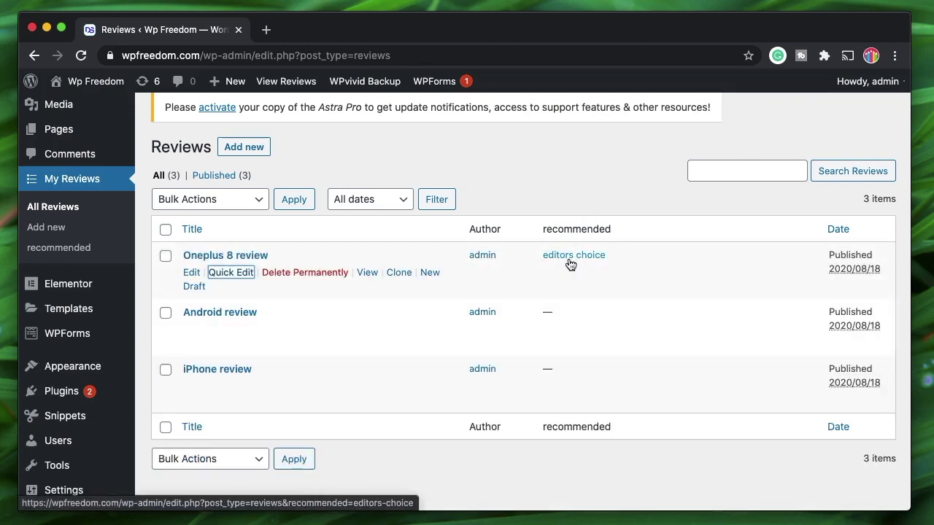
click(45, 247)
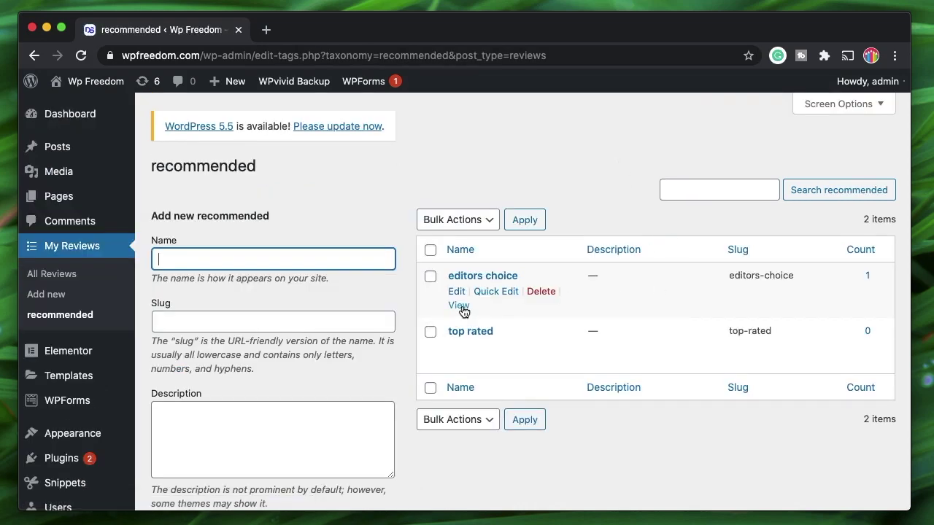
click(462, 309)
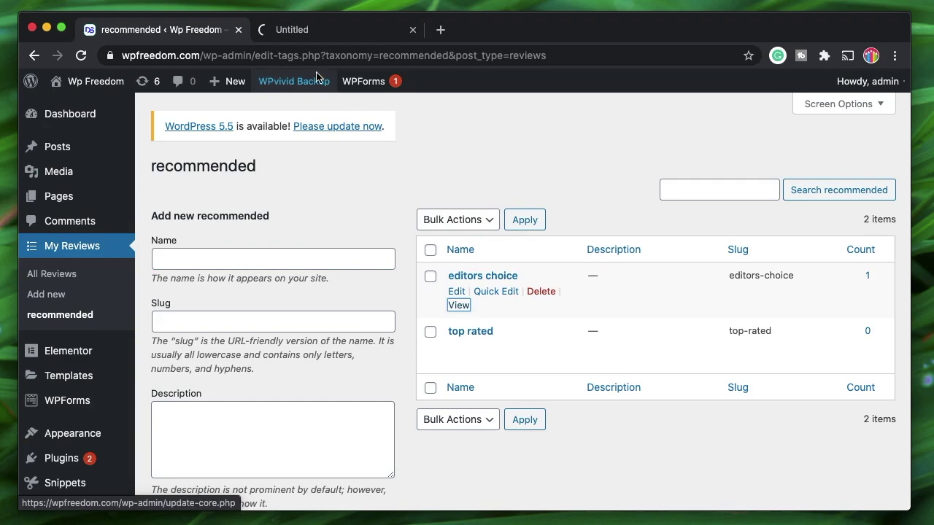
click(310, 36)
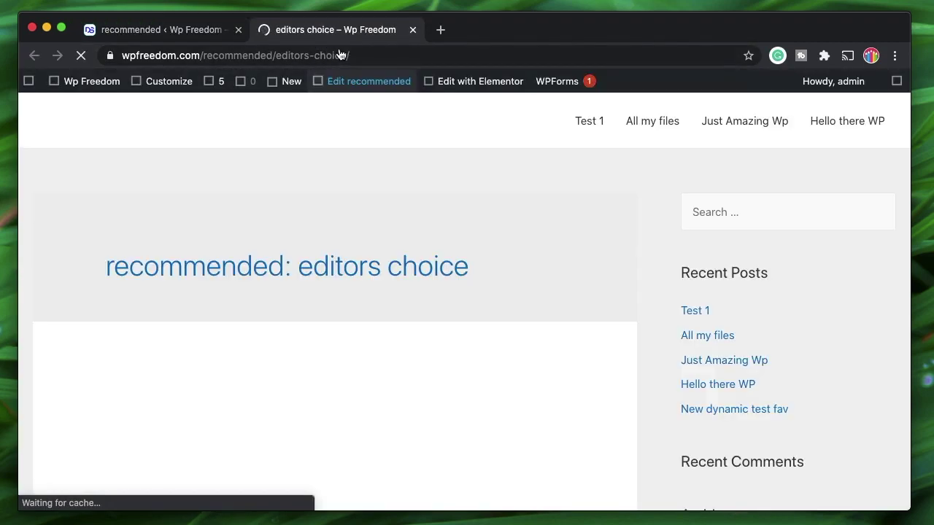
scroll(291, 302, down, 5)
scroll(292, 307, down, 5)
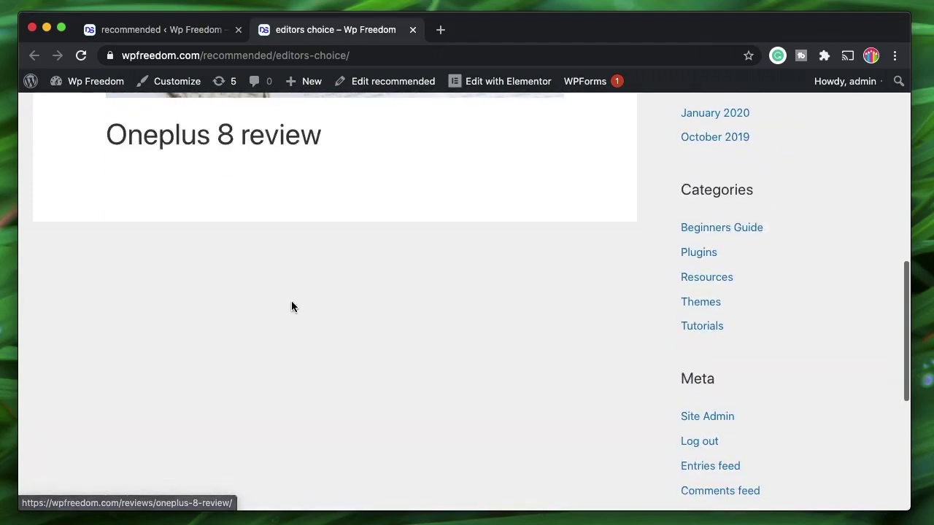
scroll(292, 306, up, 10)
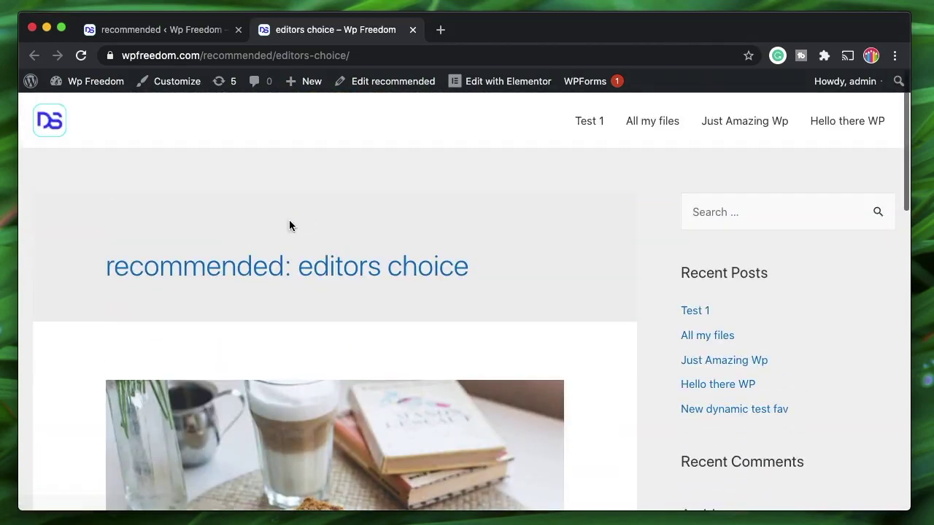
triple_click(266, 271)
double_click(343, 269)
triple_click(343, 268)
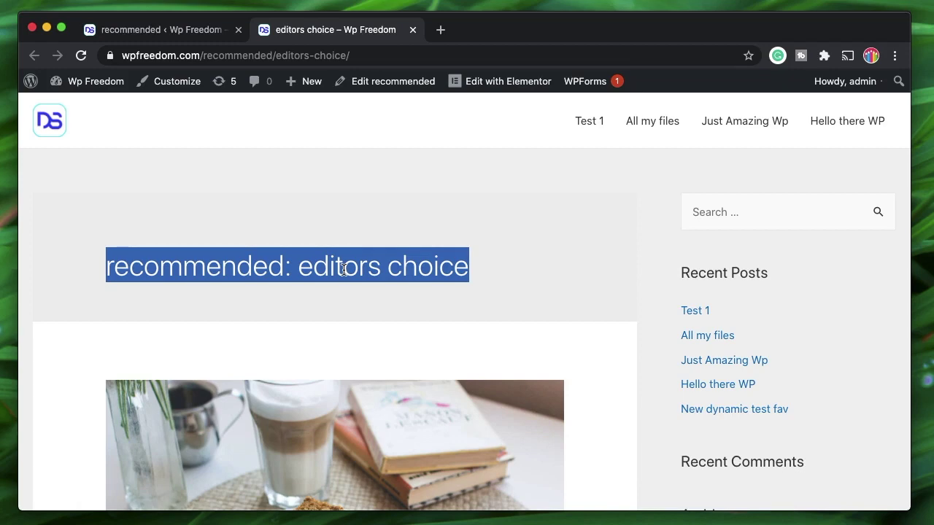
scroll(342, 270, down, 1)
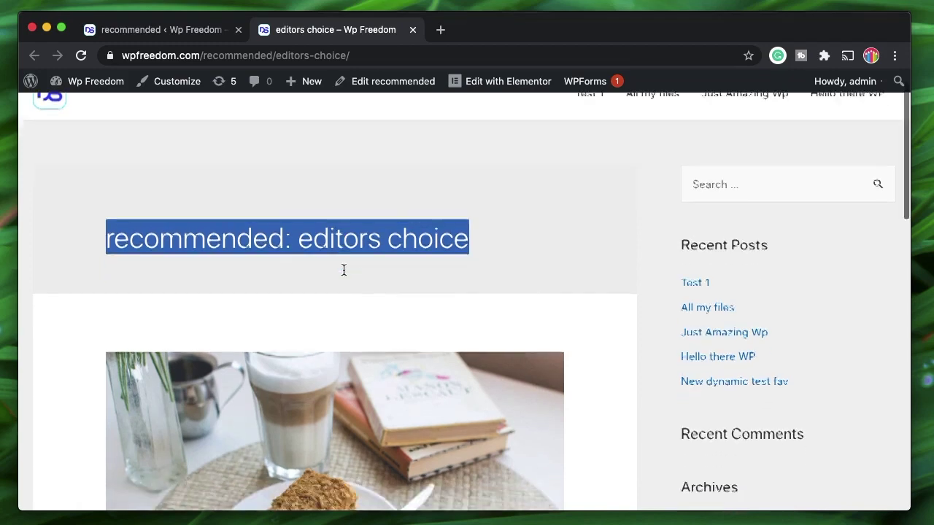
double_click(295, 231)
triple_click(295, 231)
double_click(233, 220)
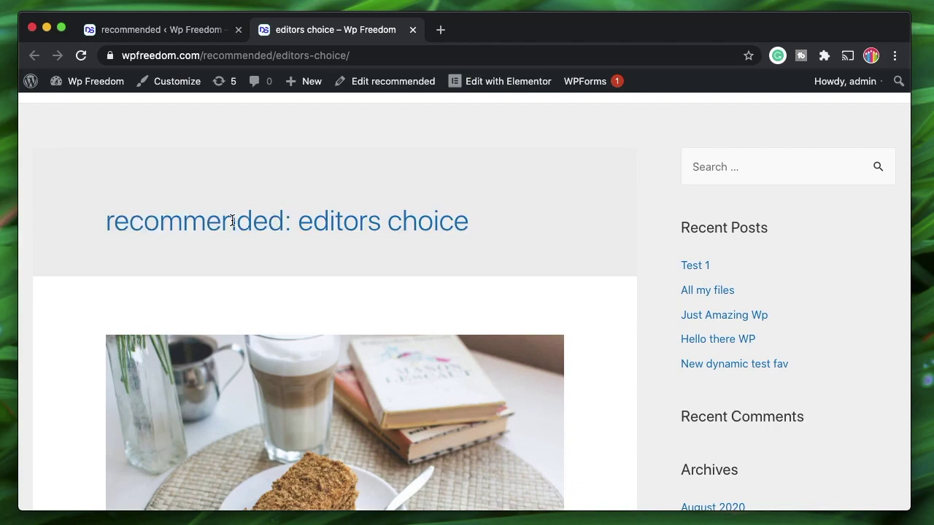
click(413, 30)
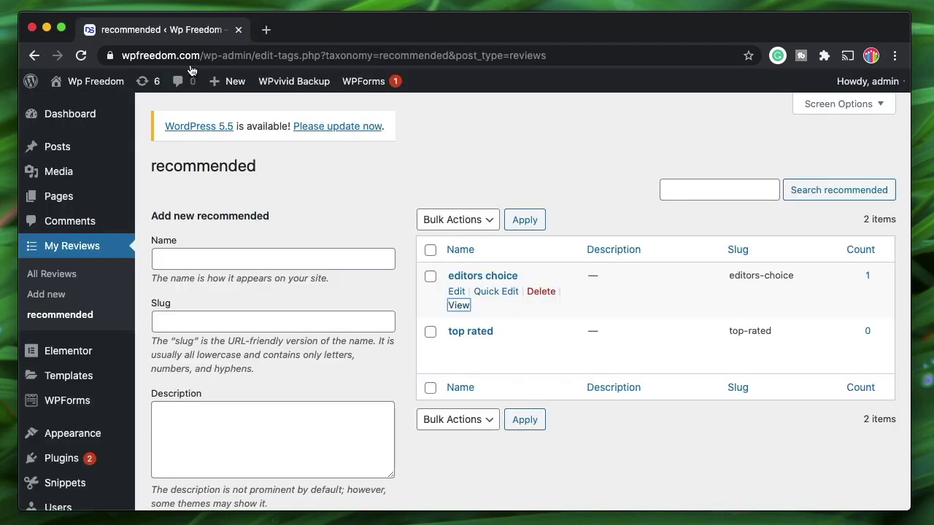
Open Templates > Theme Builder and filter the list to Archive templates
scroll(44, 219, down, 3)
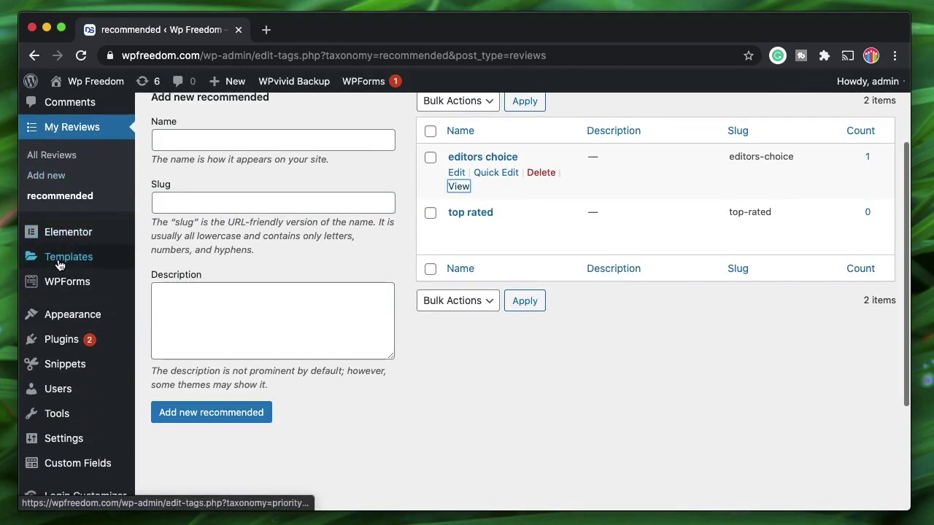
mouse_move(82, 269)
click(173, 323)
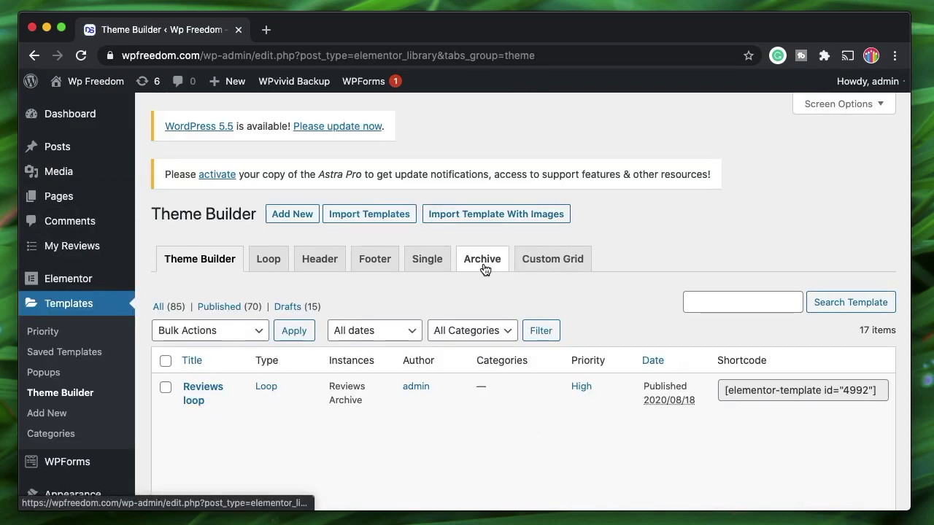
click(483, 267)
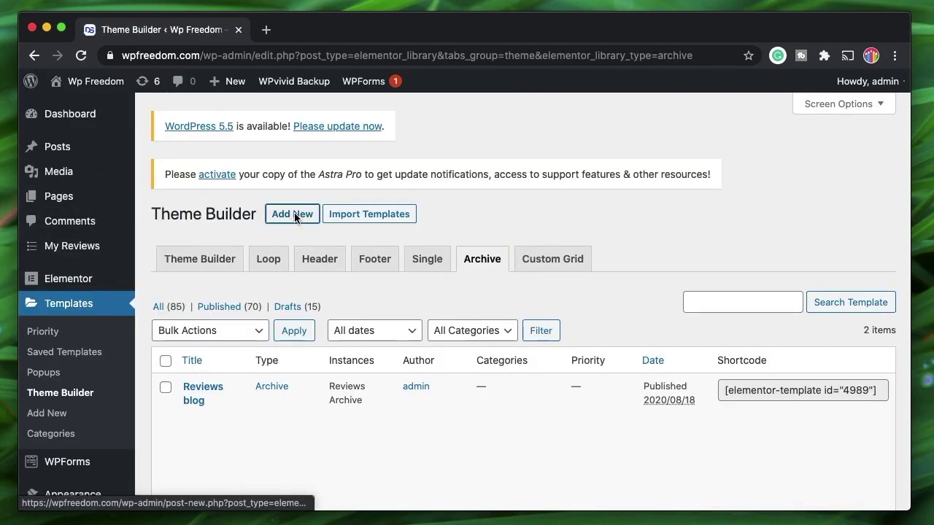
Create a new Archive template named 'Reviews taxonomy'
click(295, 214)
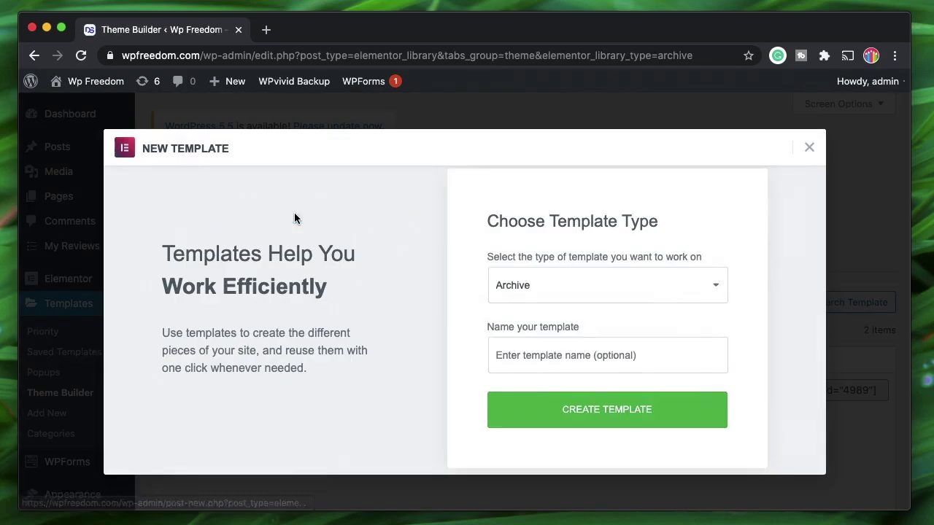
click(576, 369)
text(R)
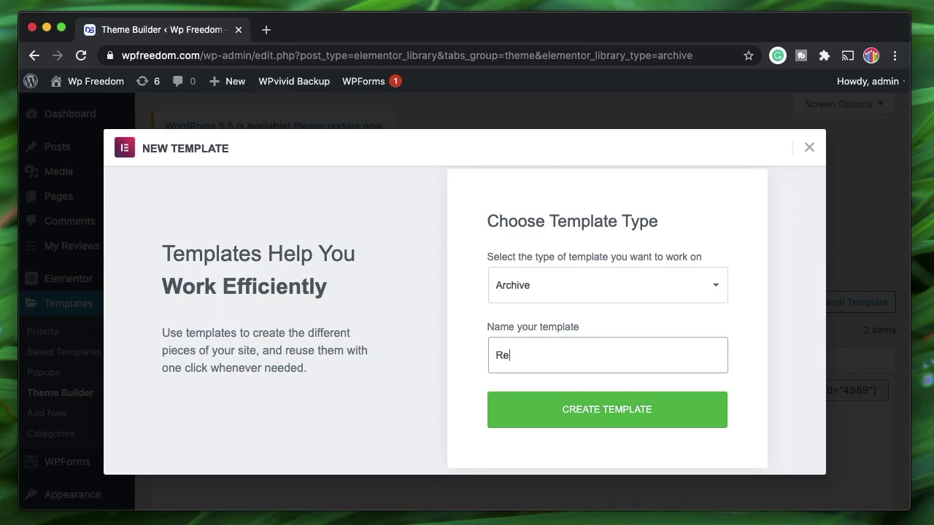
key(BackSpace)
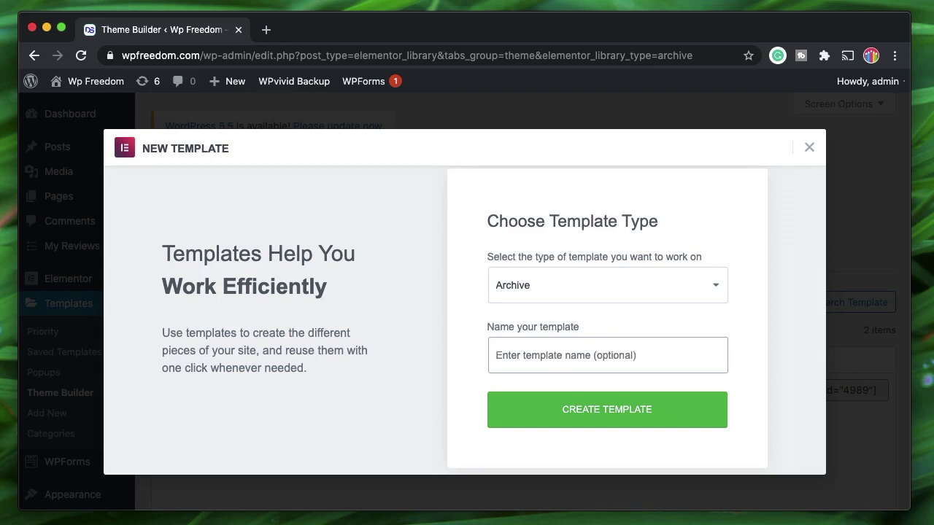
text(Reviews taxono)
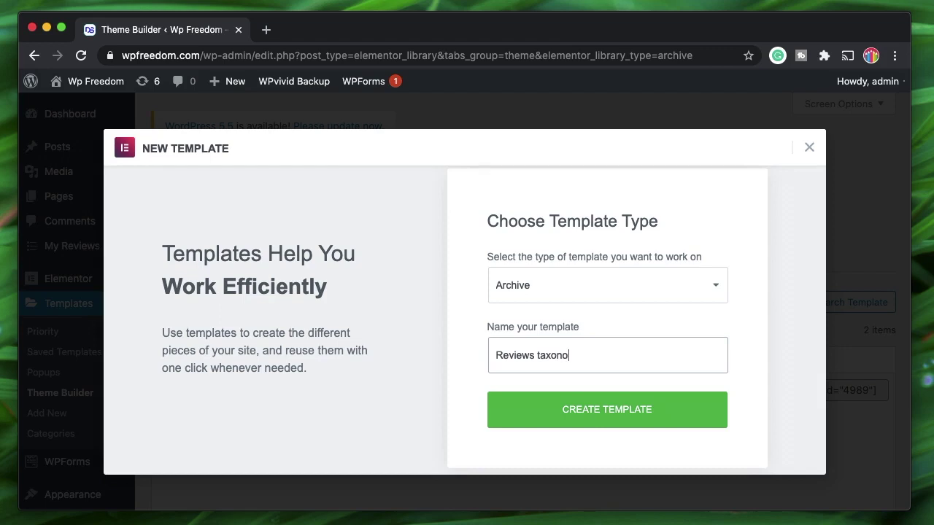
click(652, 419)
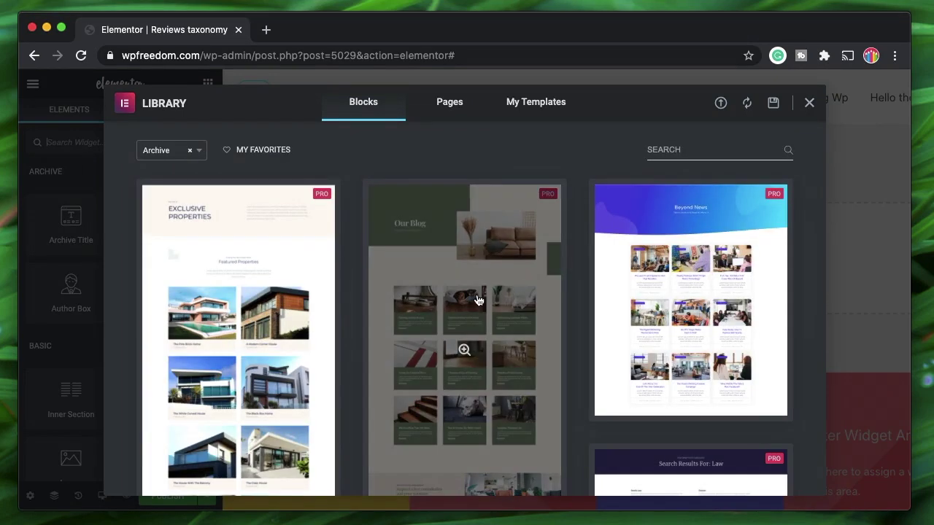
Try inserting the Our Blog archive design without document settings and dismiss the error
click(477, 299)
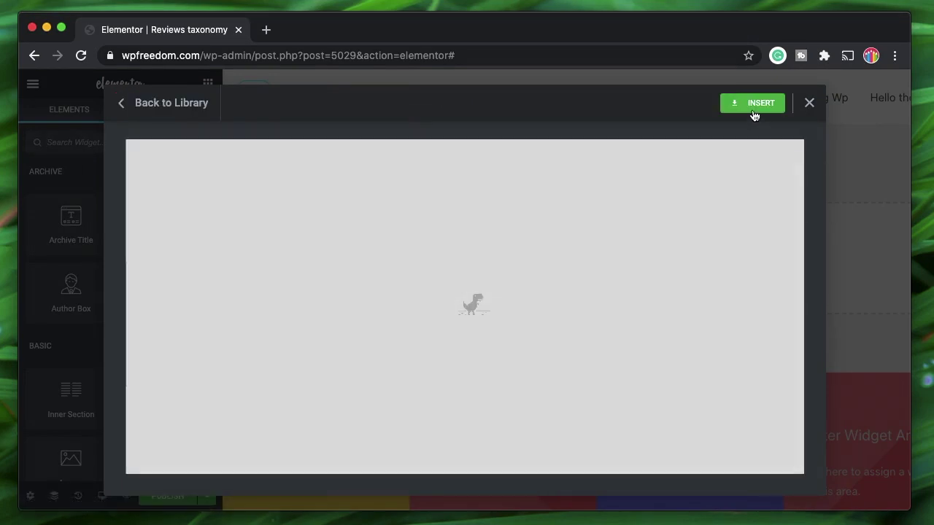
click(751, 106)
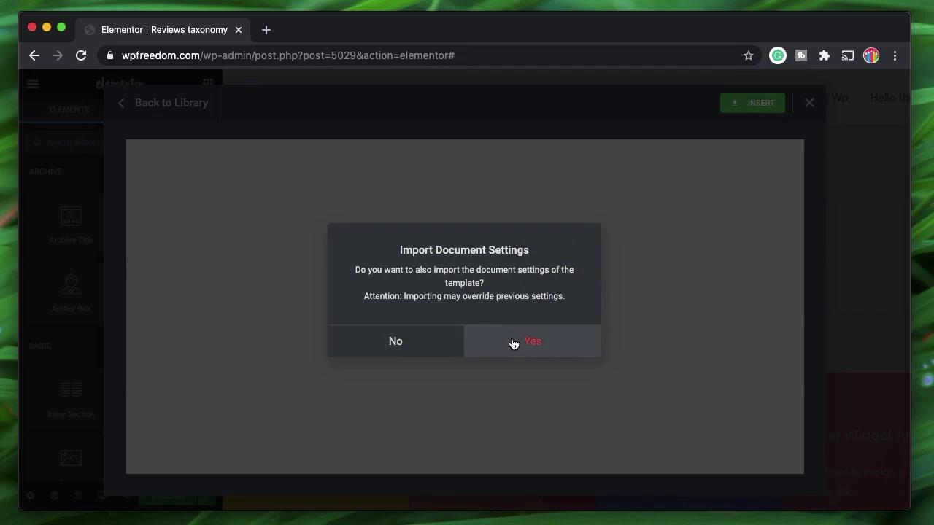
click(423, 349)
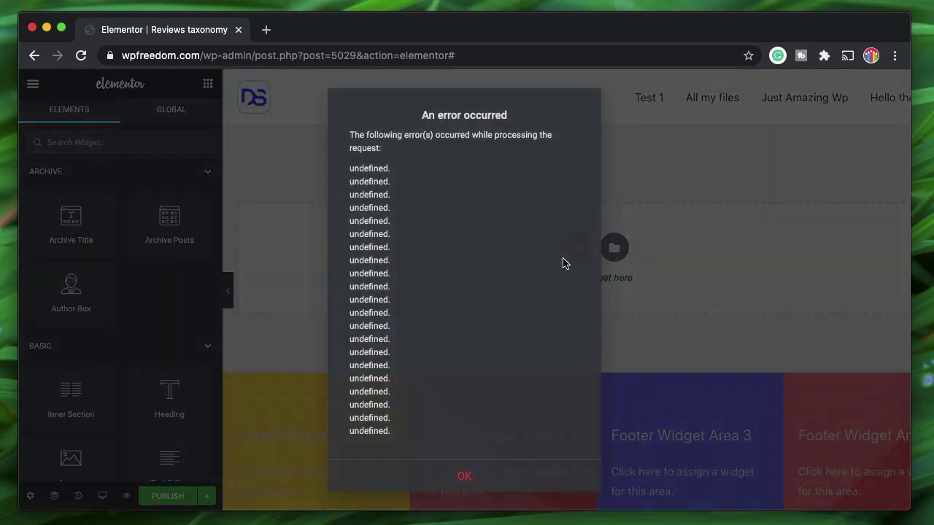
click(483, 489)
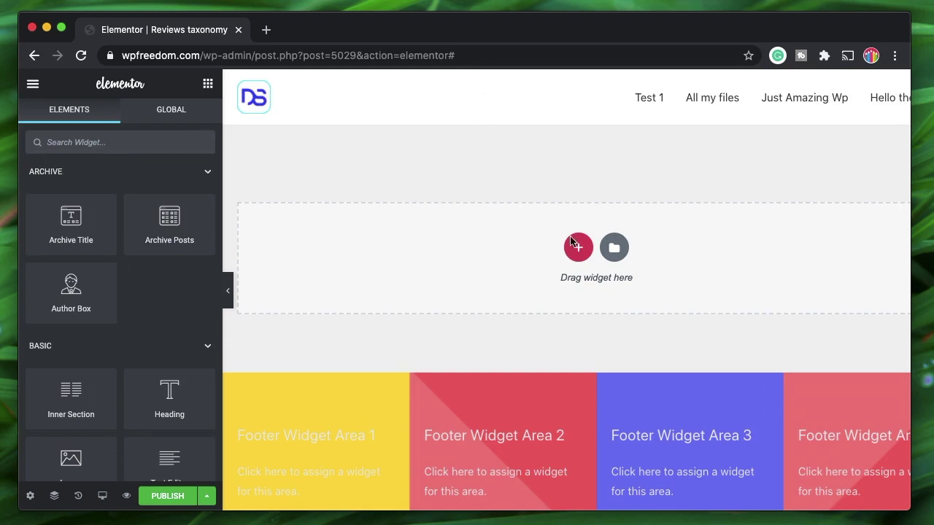
Insert the Our Blog archive design from the library, importing its document settings
click(619, 247)
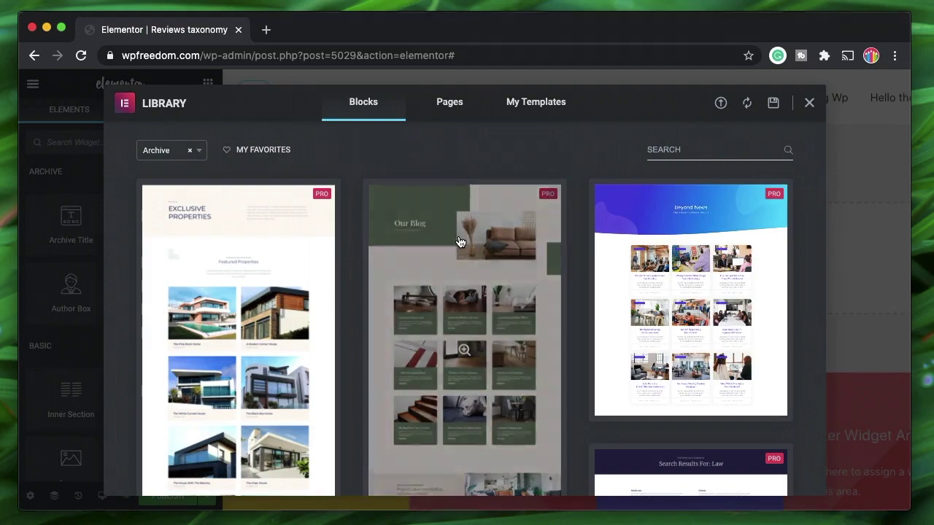
scroll(444, 386, down, 3)
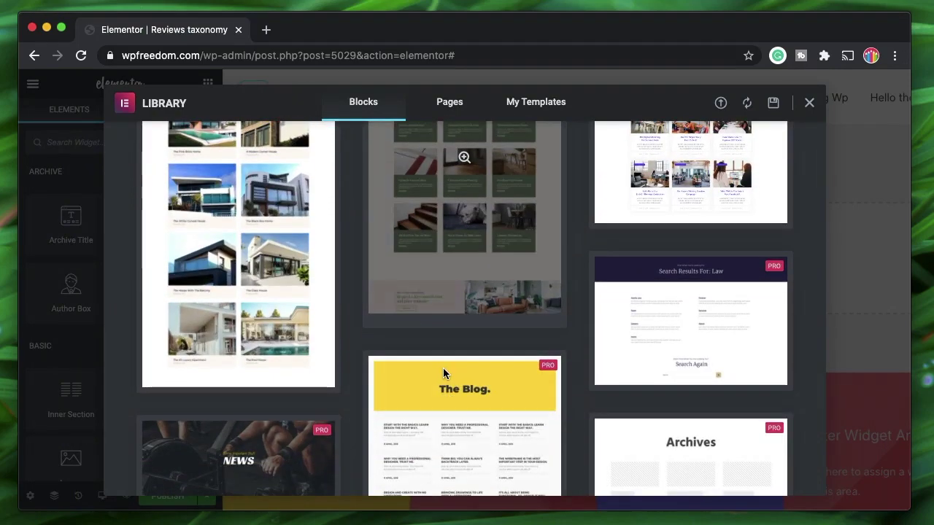
click(400, 317)
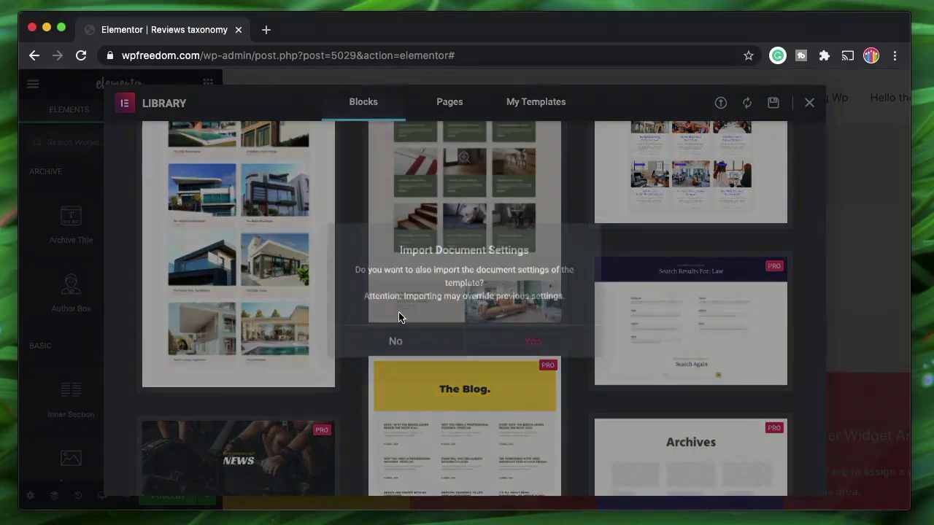
click(542, 339)
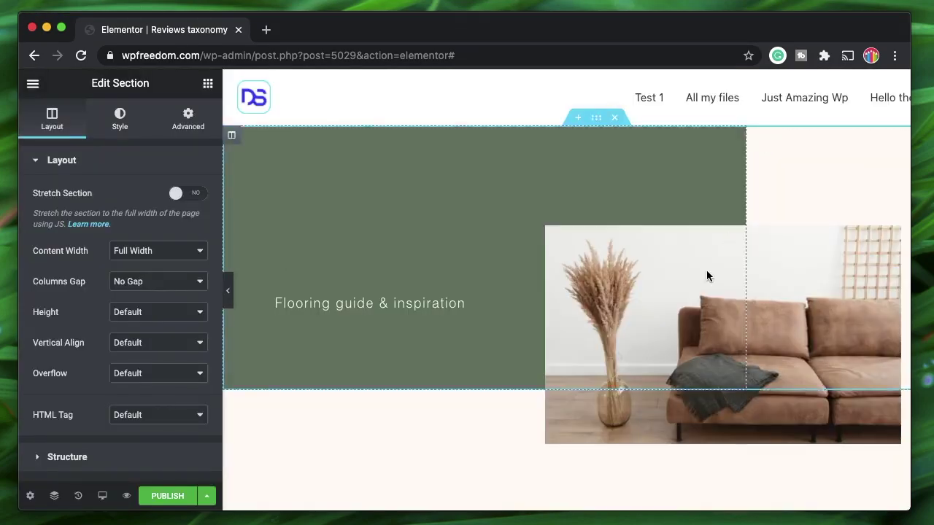
scroll(704, 281, down, 5)
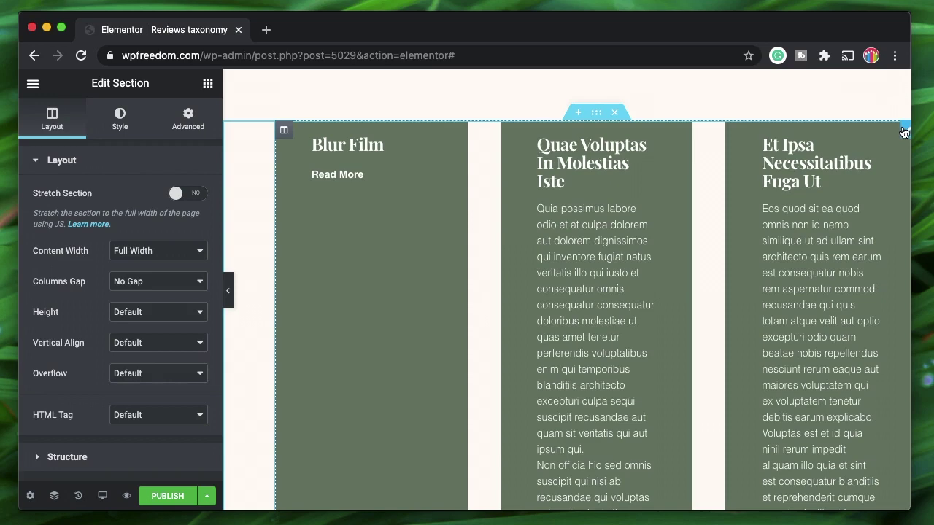
Set the Posts widget skin to Custom with the Reviews loop as default template
click(906, 136)
click(152, 197)
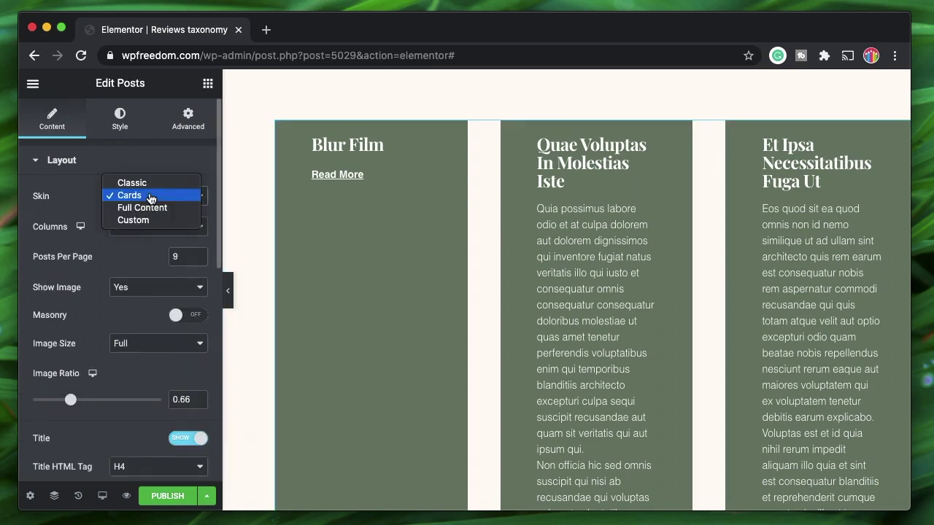
click(139, 221)
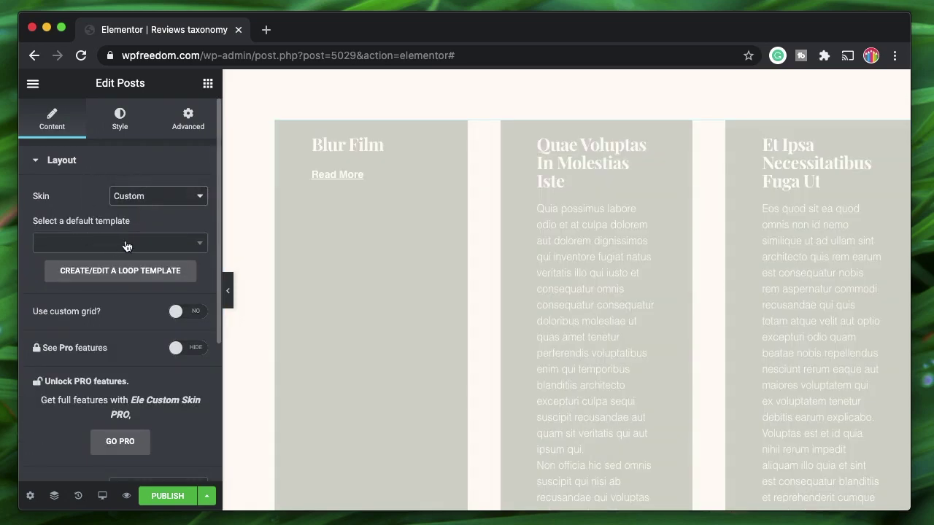
click(127, 246)
click(92, 302)
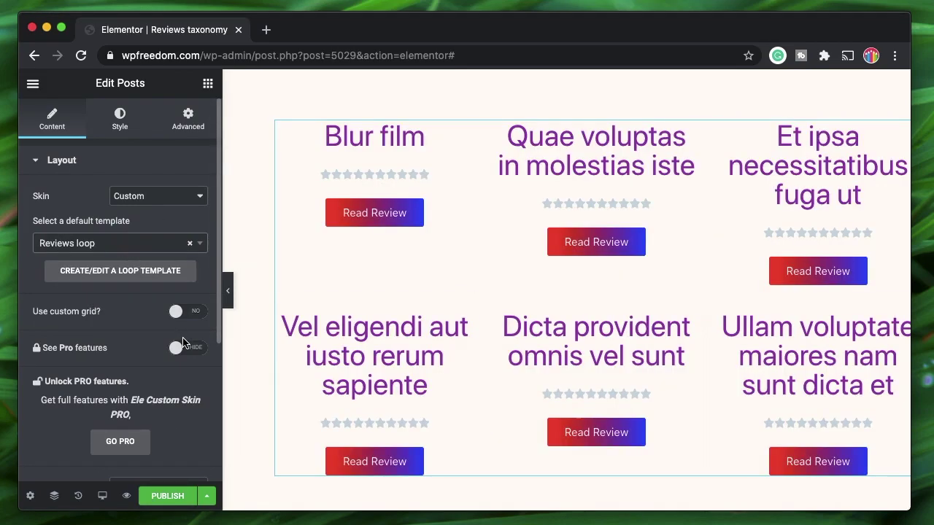
click(175, 498)
Add an archive display condition for recommended, then save and publish
click(445, 410)
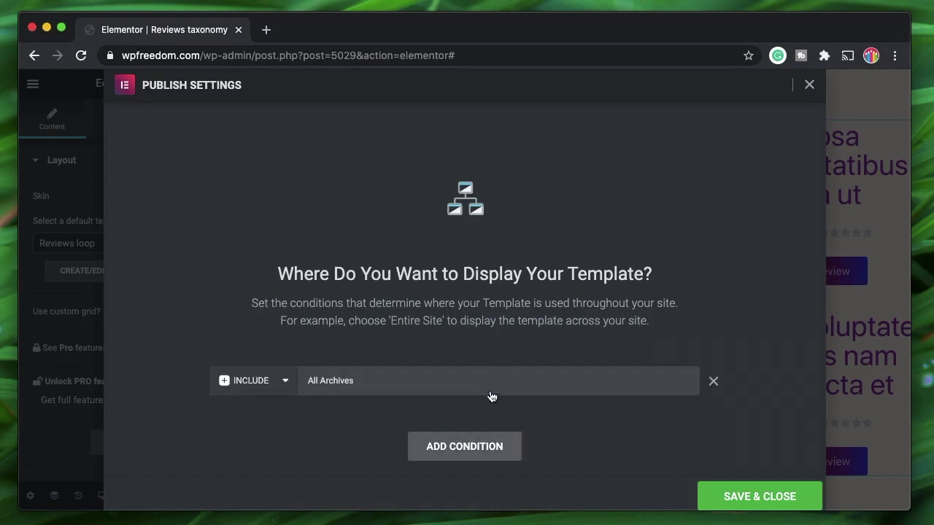
click(487, 395)
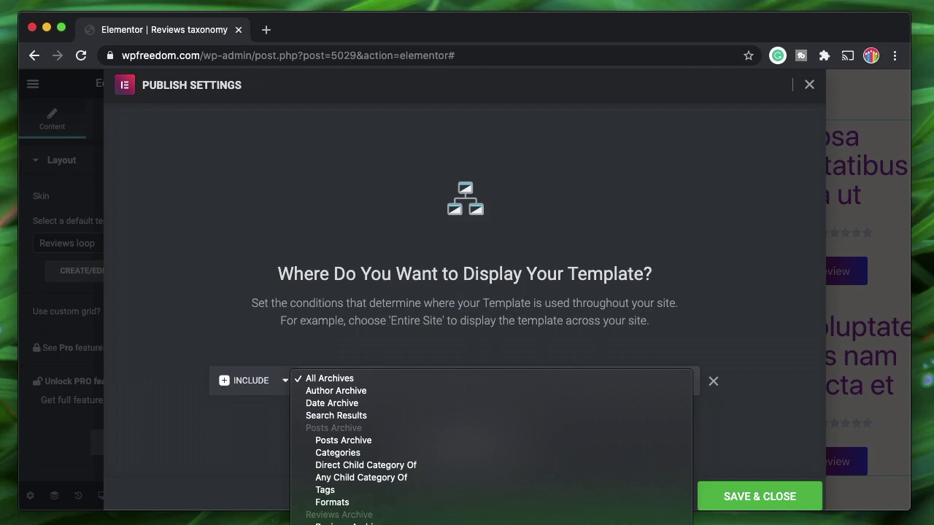
click(380, 519)
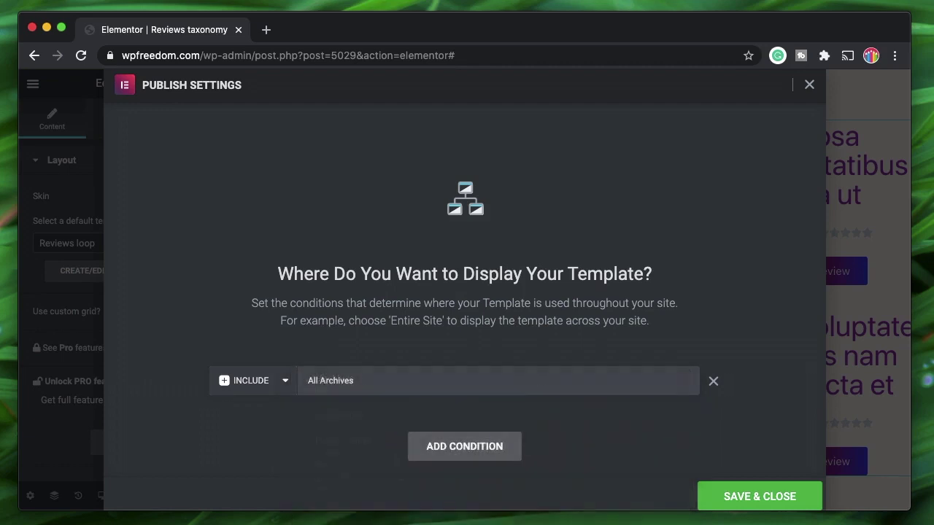
click(750, 496)
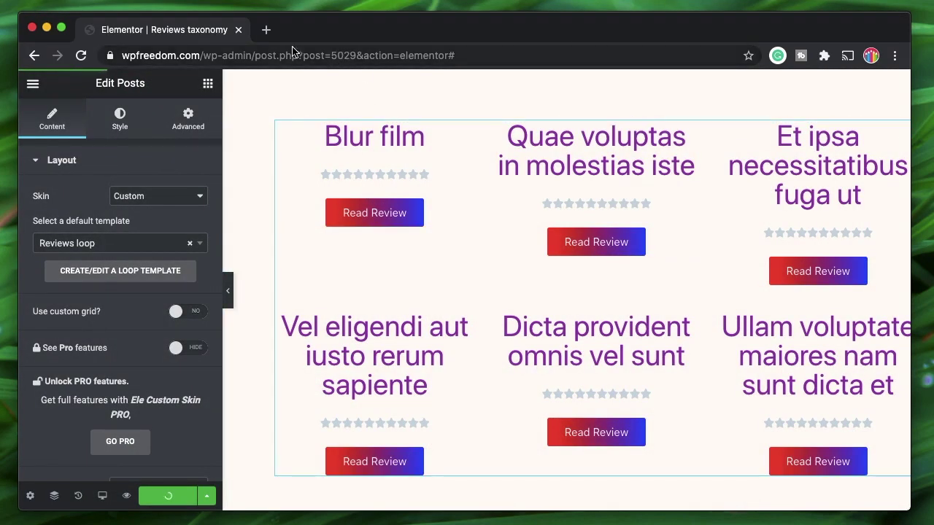
Open the WordPress Dashboard via finder search 'das', then return to the Elementor editor
key(super+e)
text(da)
click(304, 274)
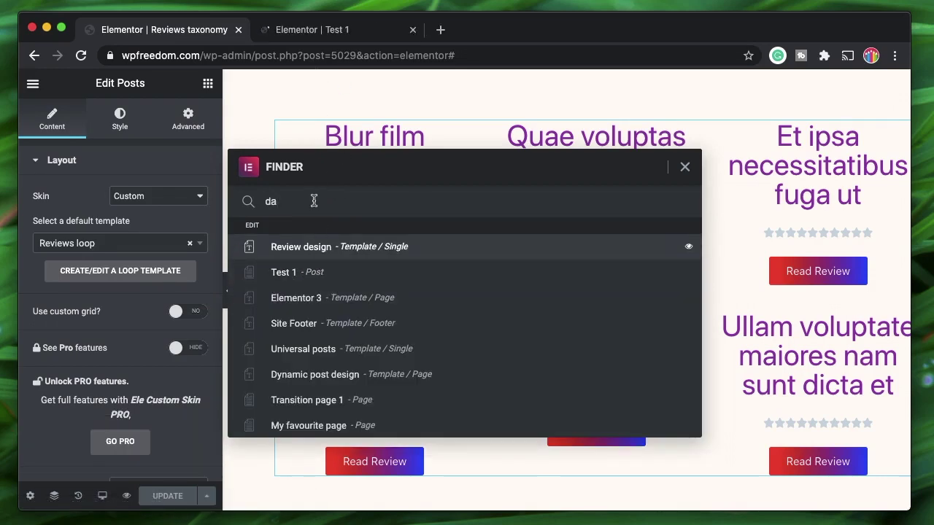
key(Right)
text(s)
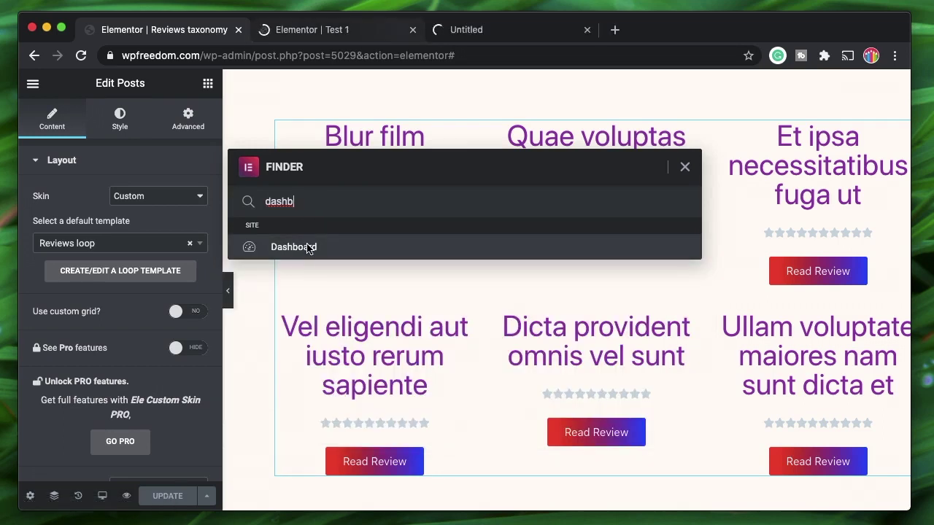
click(412, 30)
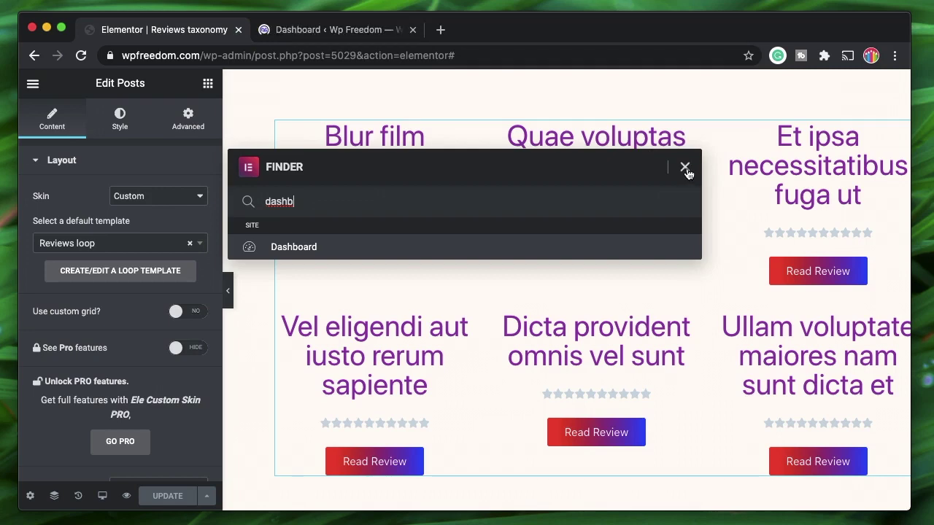
click(685, 169)
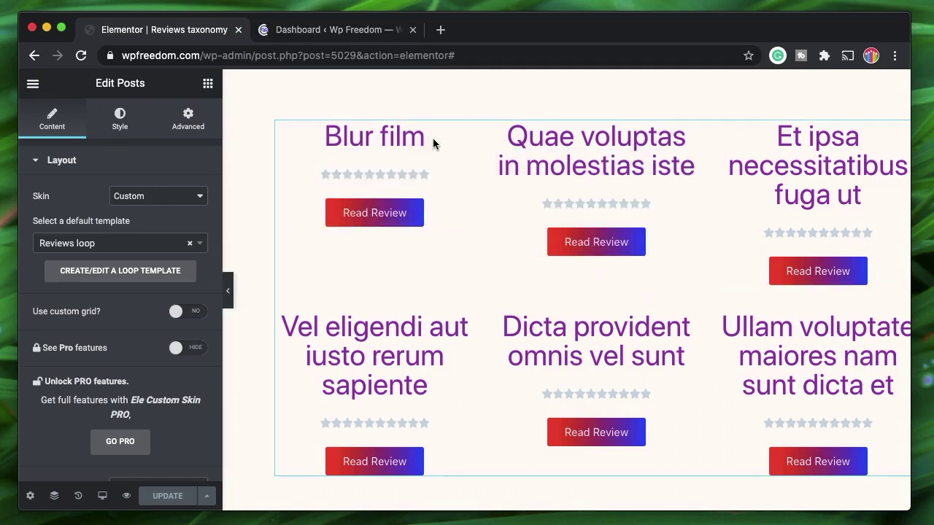
click(290, 29)
click(183, 31)
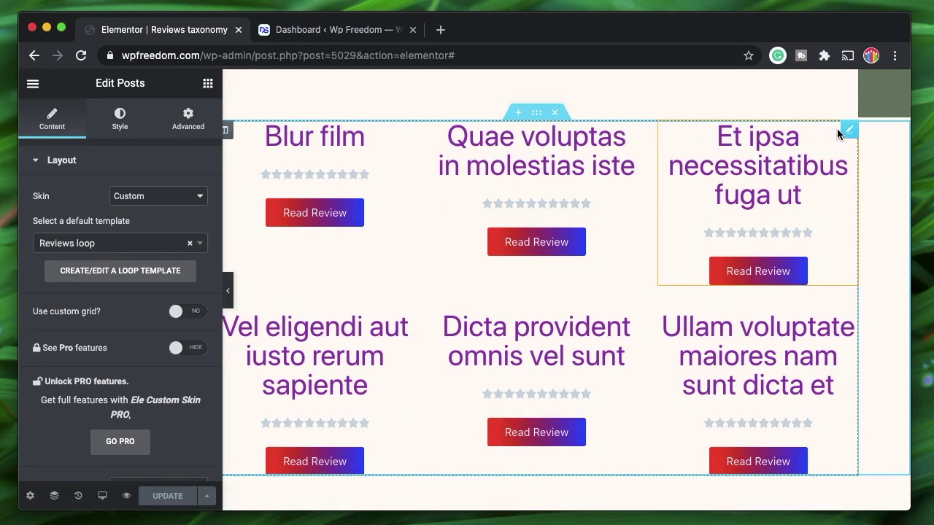
From My Reviews > recommended, open the editors choice term's archive in a new tab
click(332, 29)
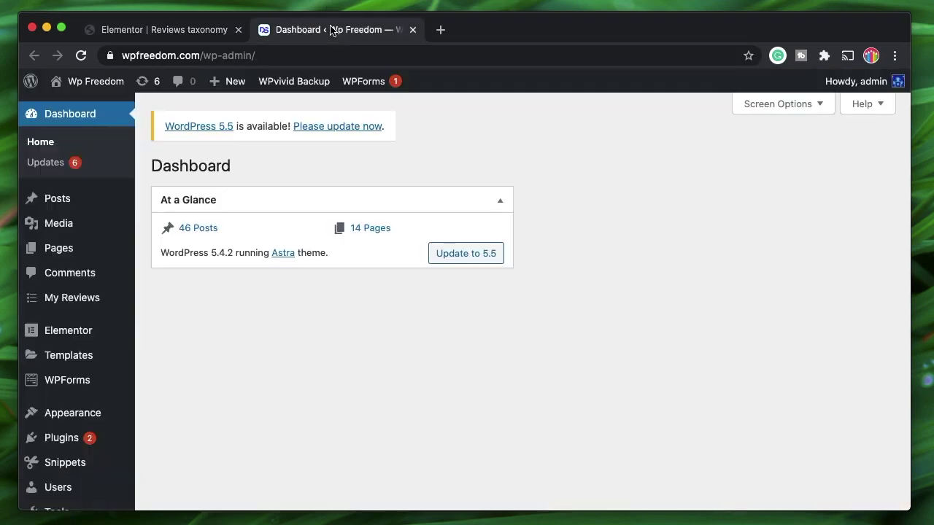
mouse_move(70, 300)
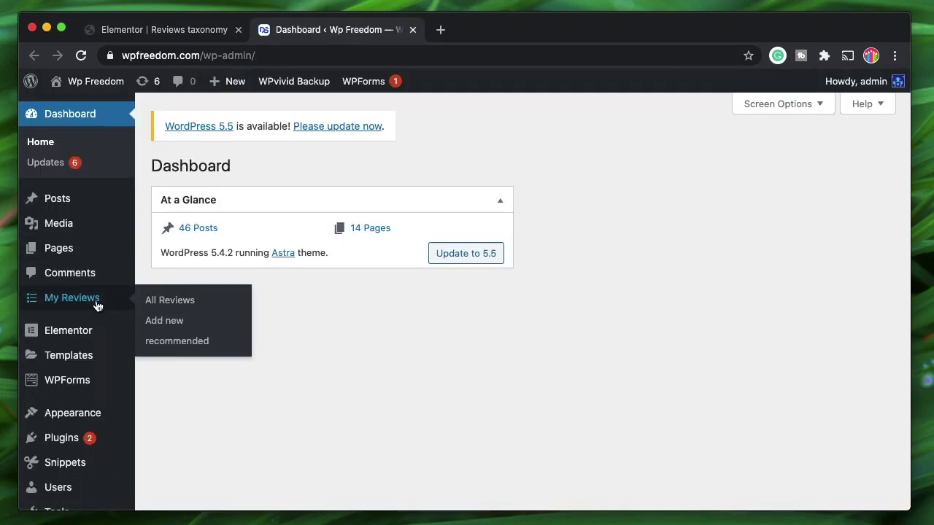
click(172, 349)
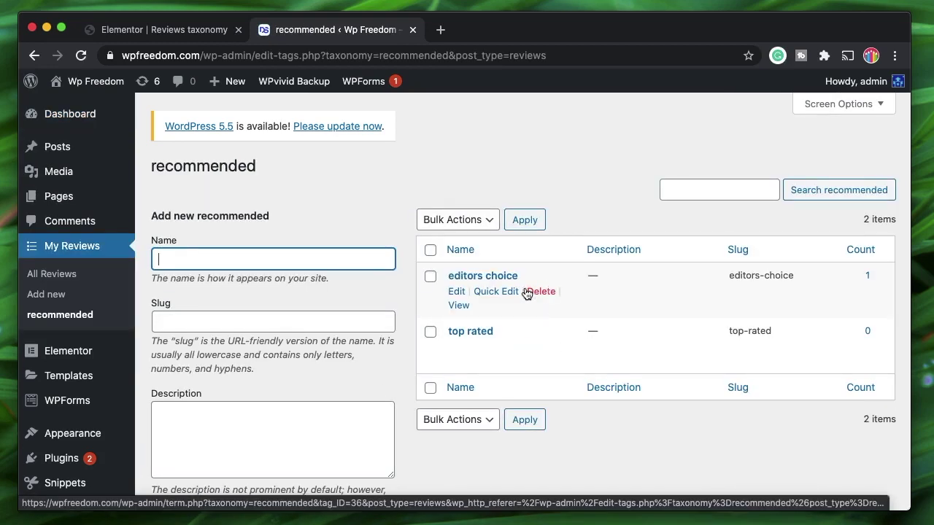
super+click(458, 305)
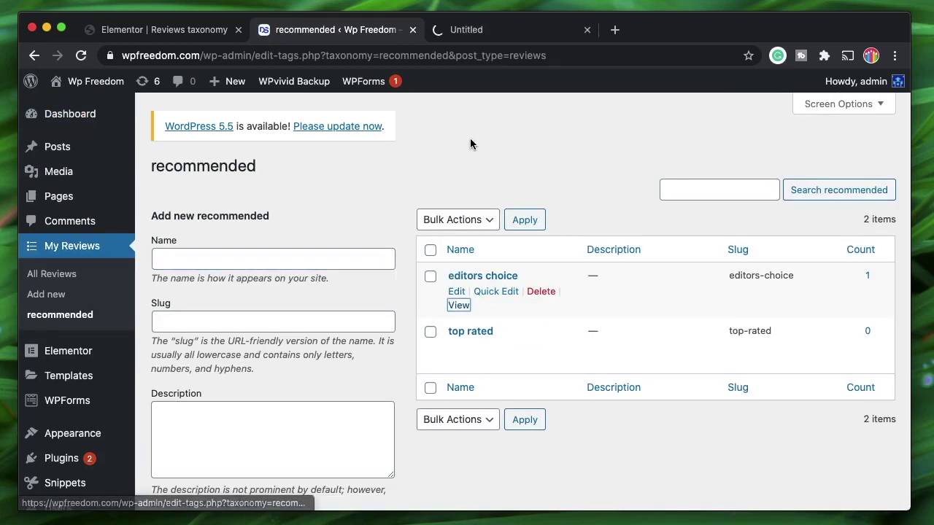
click(496, 32)
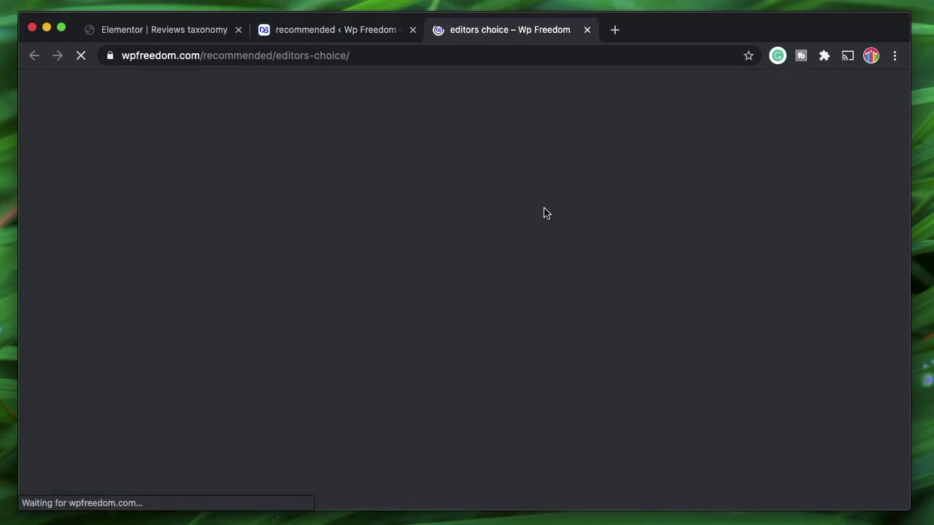
Check the editors-choice archive's generic review cards, then return to the recommended terms list
scroll(544, 213, down, 10)
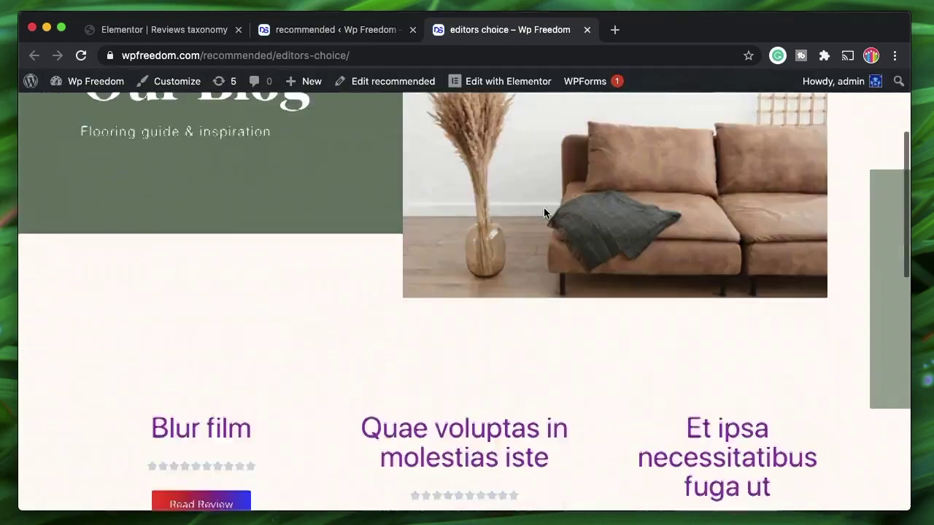
scroll(543, 212, up, 2)
scroll(543, 213, down, 4)
scroll(544, 213, down, 3)
scroll(543, 212, up, 6)
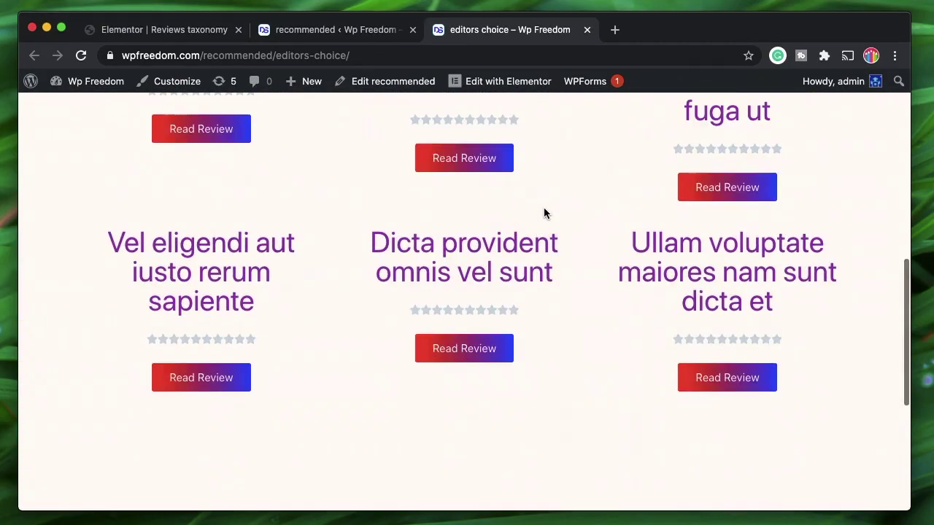
scroll(543, 212, up, 2)
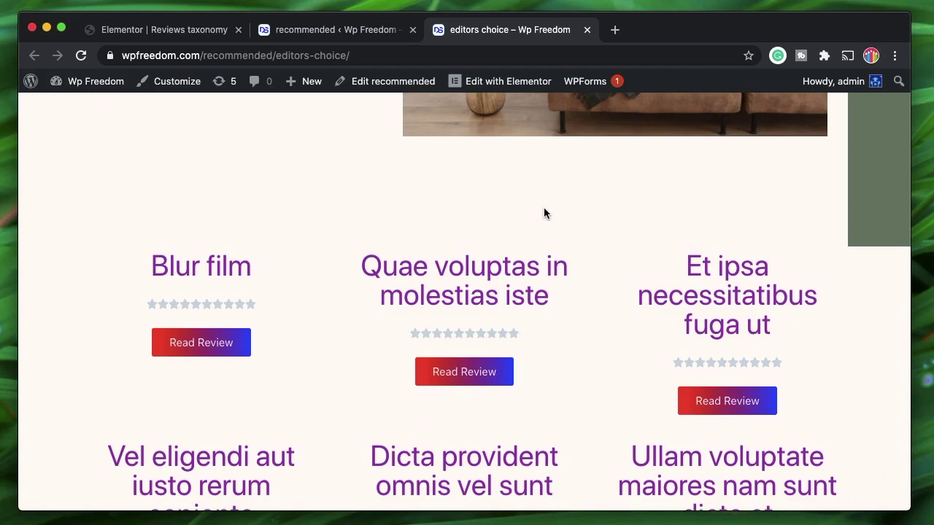
scroll(543, 212, up, 4)
scroll(544, 207, up, 3)
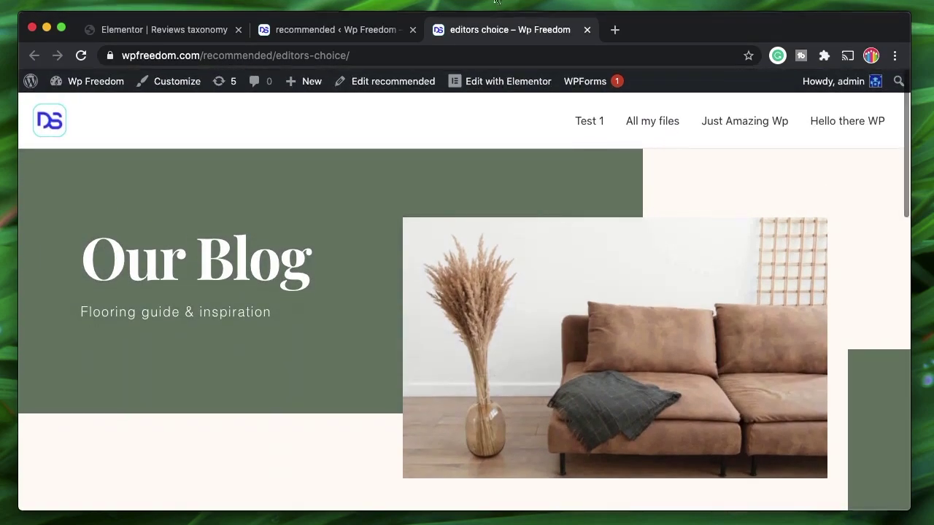
click(351, 33)
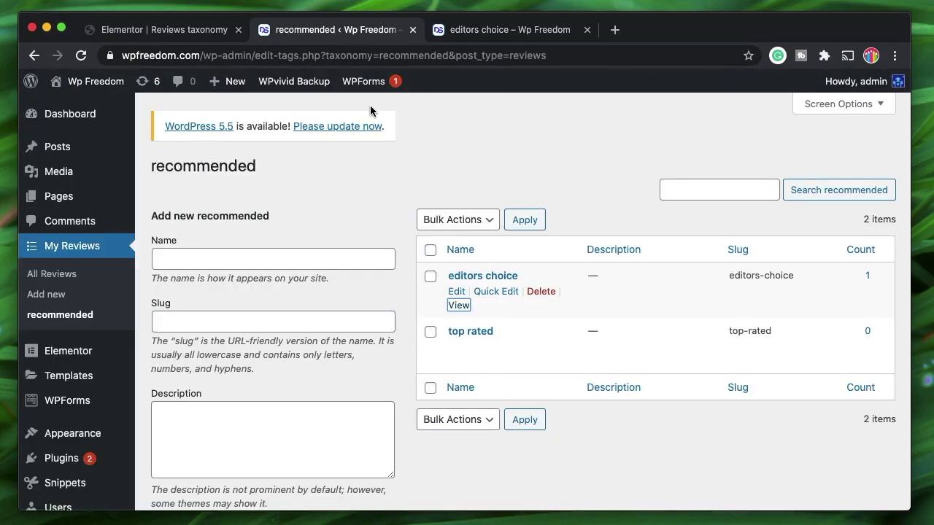
In the Elementor template, add an Archive Posts widget and delete the old Posts review grid
click(159, 33)
scroll(531, 279, up, 3)
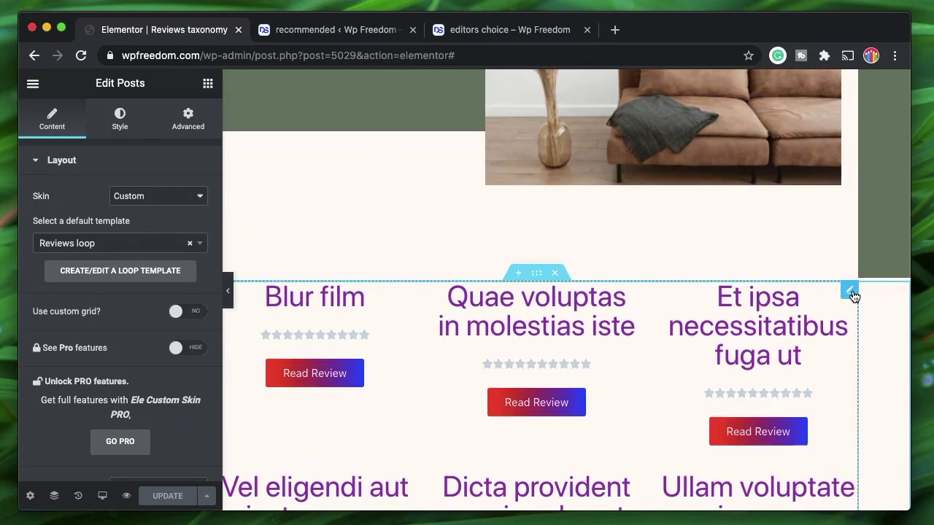
click(207, 85)
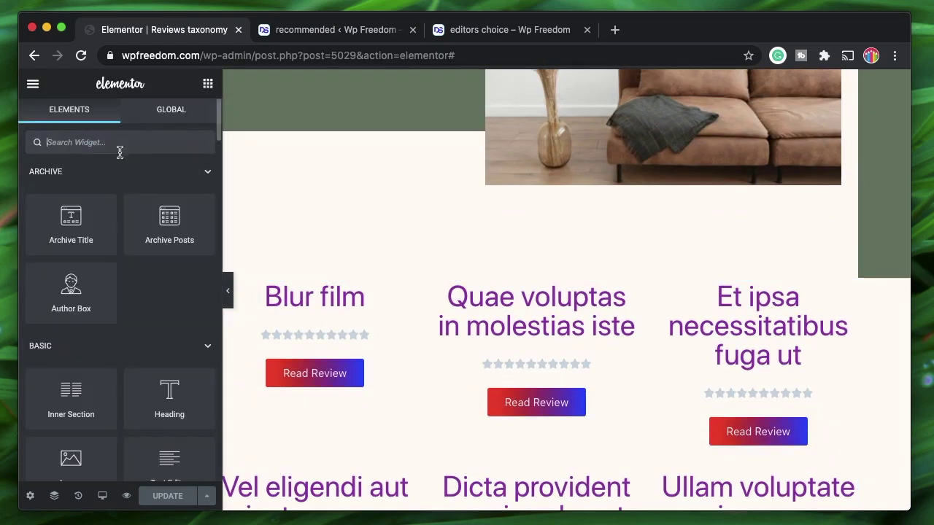
drag(483, 214, 704, 361)
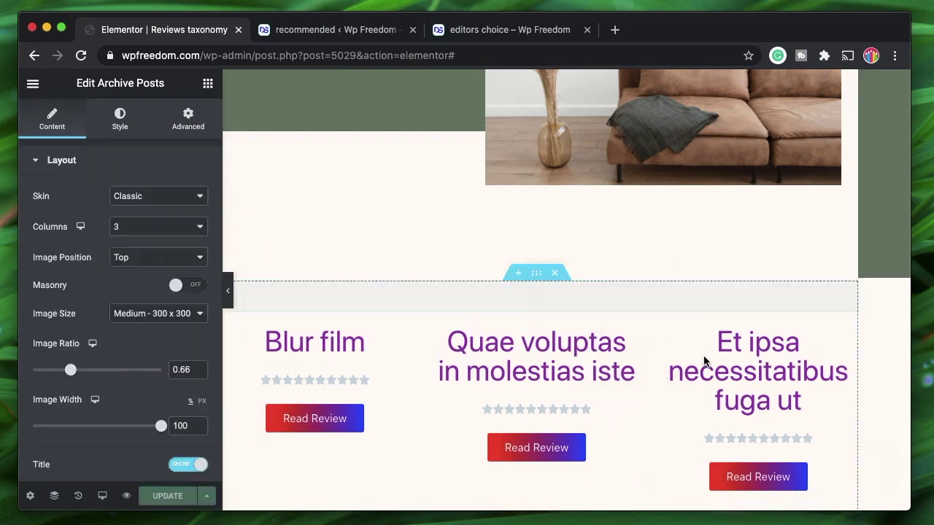
scroll(704, 360, down, 3)
scroll(705, 360, down, 5)
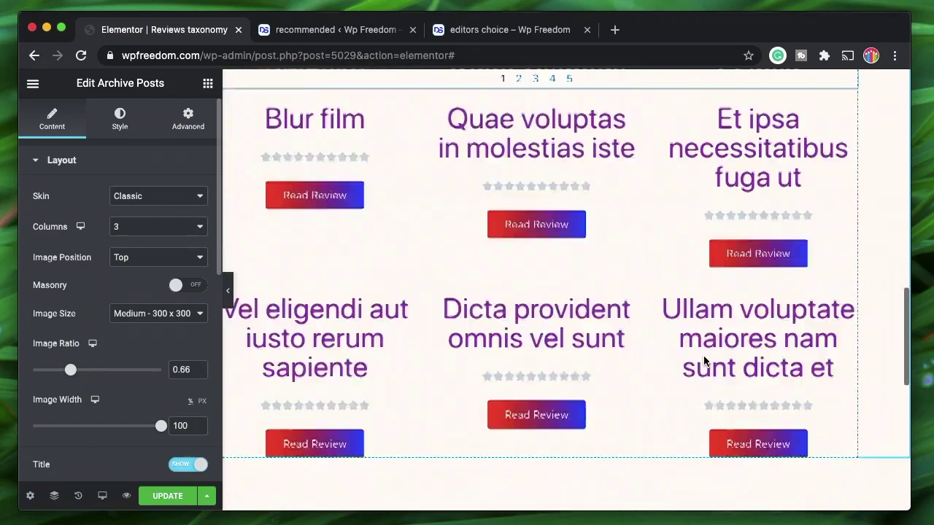
scroll(705, 360, up, 1)
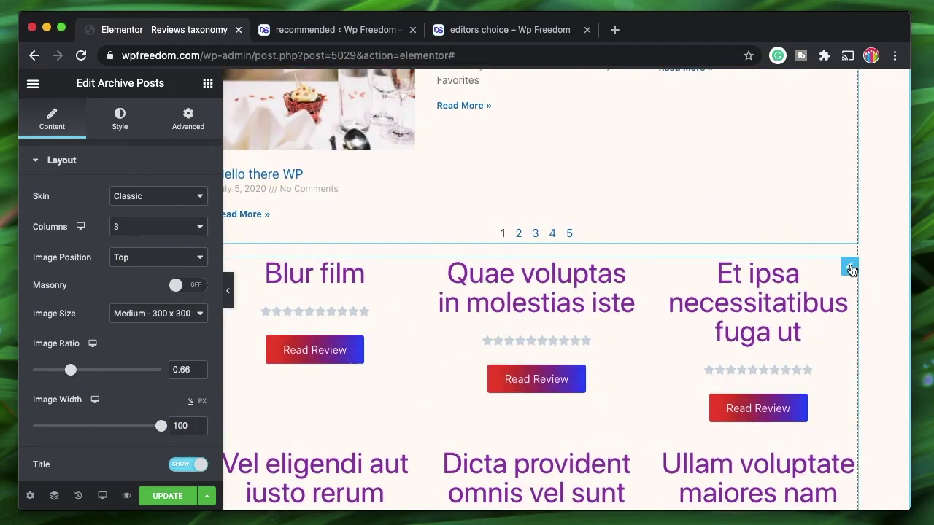
right_click(851, 269)
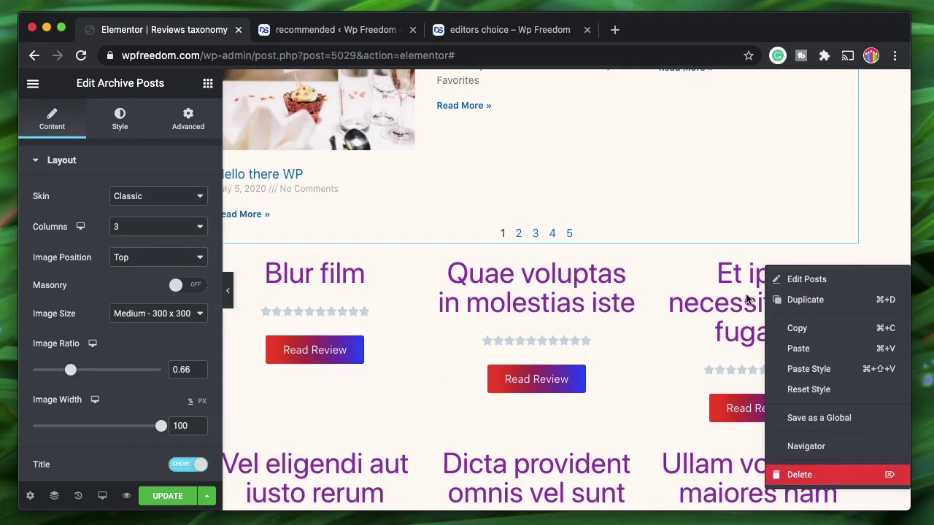
key(Delete)
Set the Archive Posts skin to Custom with the Reviews loop template and update the template
scroll(658, 340, up, 5)
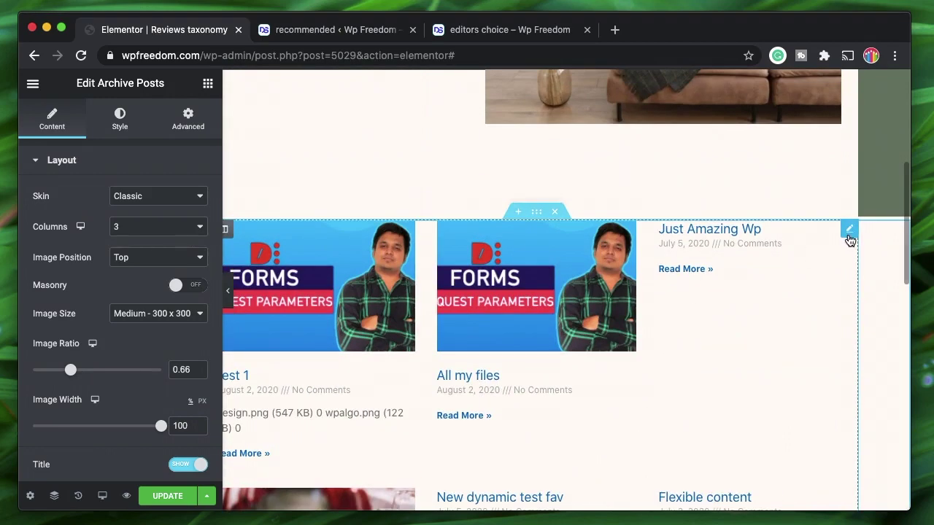
click(151, 200)
click(108, 246)
click(83, 304)
click(169, 496)
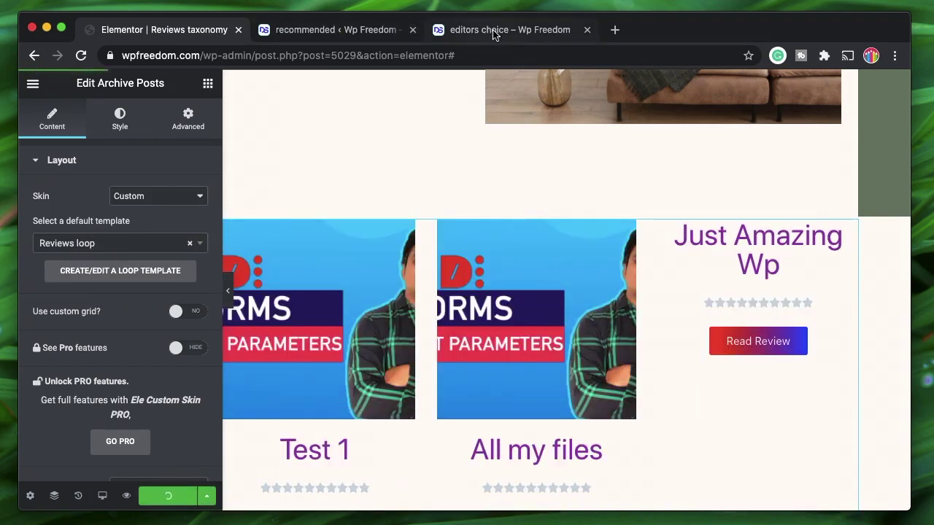
click(490, 32)
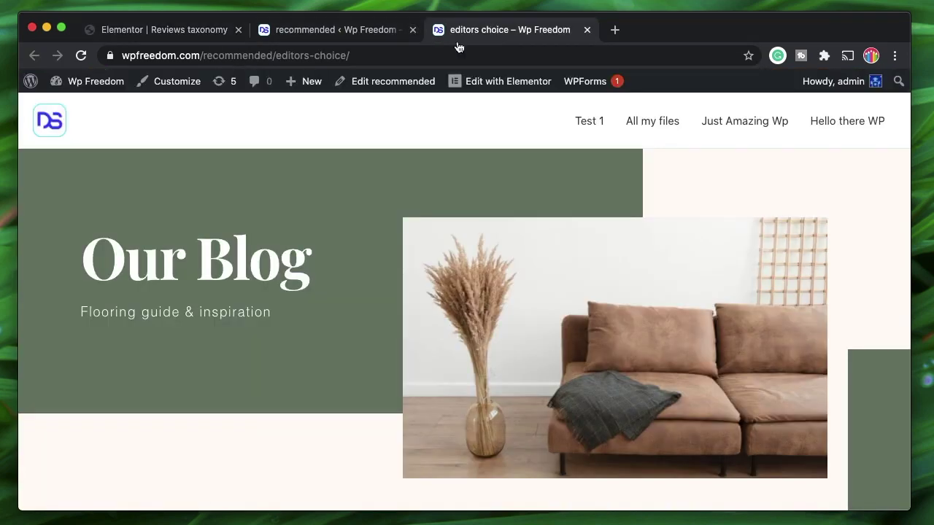
Reload the editors choice archive and confirm only the Oneplus 8 review card with rating appears
click(81, 58)
scroll(402, 250, down, 5)
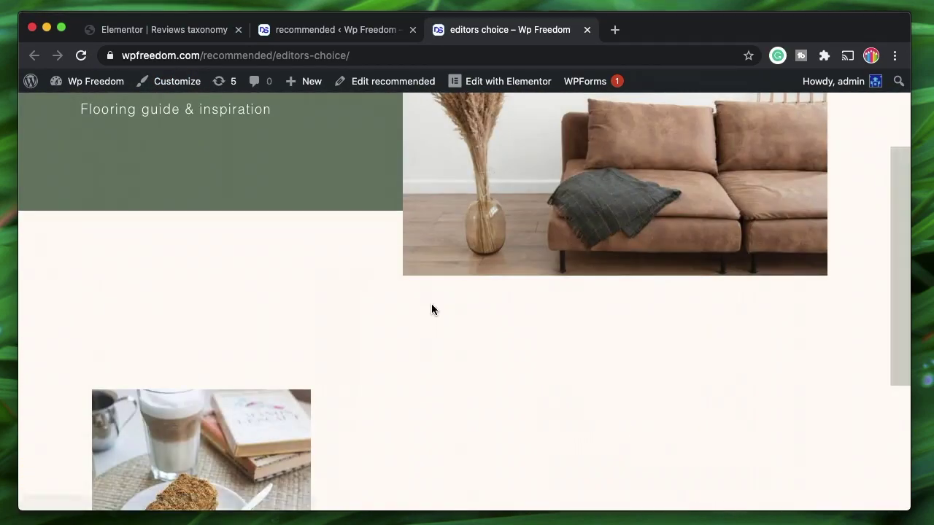
scroll(431, 310, down, 3)
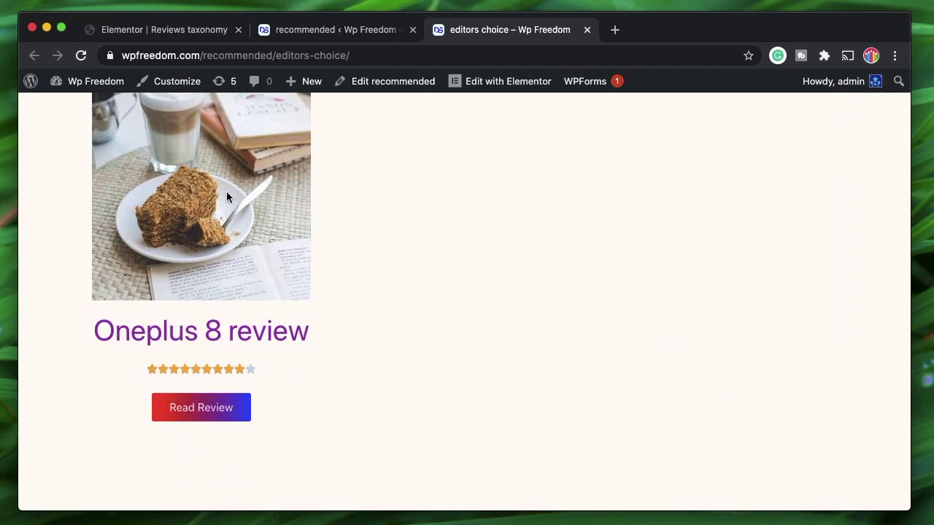
scroll(266, 212, up, 3)
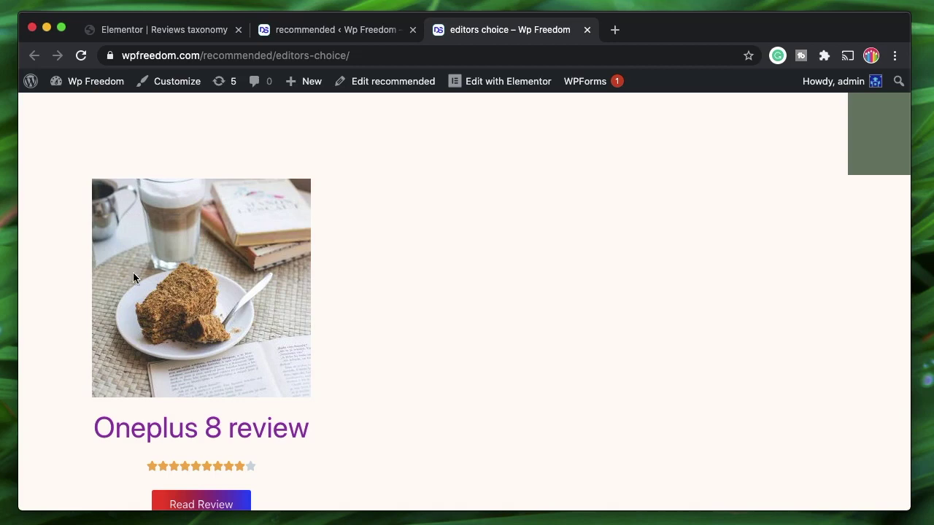
scroll(204, 345, down, 2)
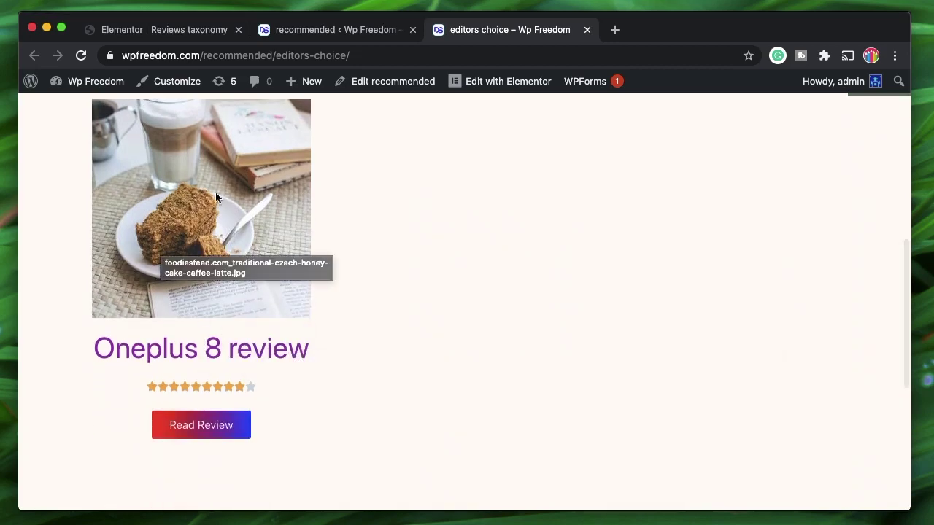
scroll(455, 302, down, 3)
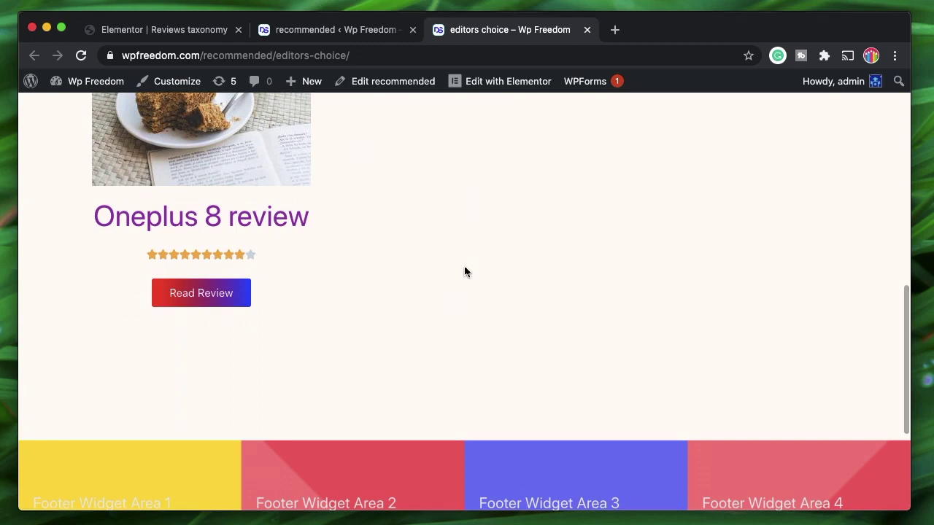
Close the editors choice archive tab to return to the recommended terms list
click(587, 30)
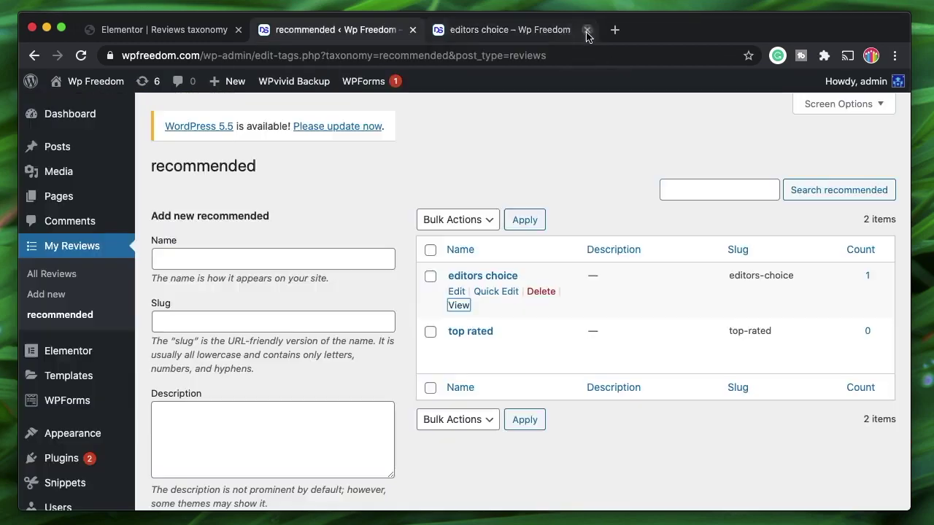